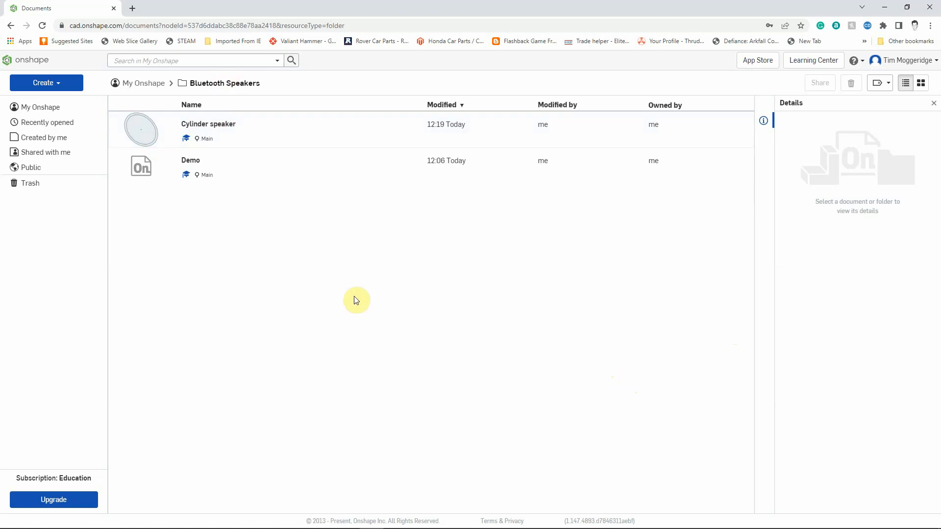
Step: Create a new document named "Cube speaker" in the Bluetooth Speakers folder
{"action": "left_click", "coordinate": [57, 88]}
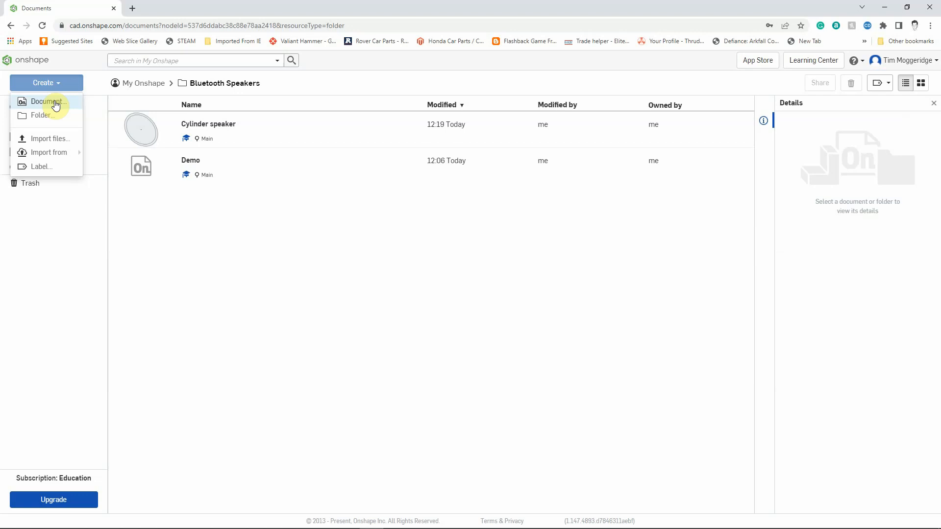
{"action": "left_click", "coordinate": [47, 102]}
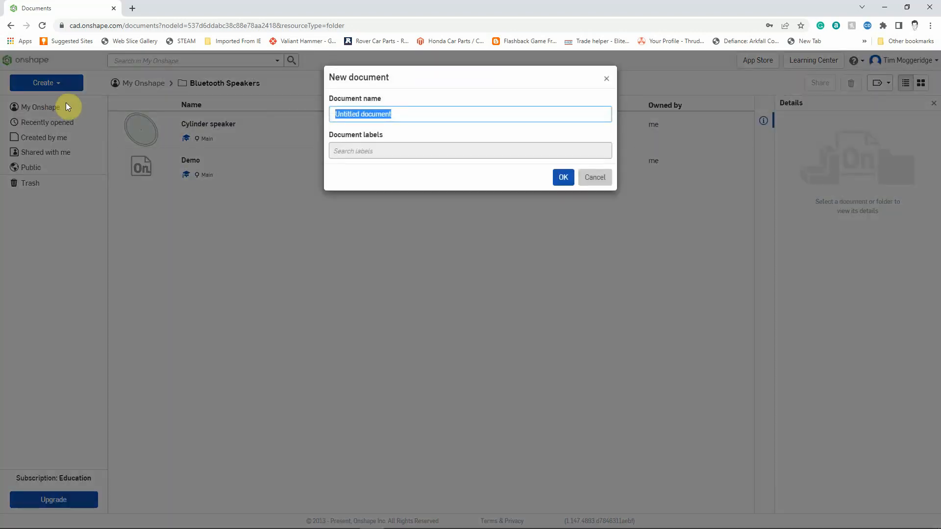
{"action": "type", "text": "Cube"}
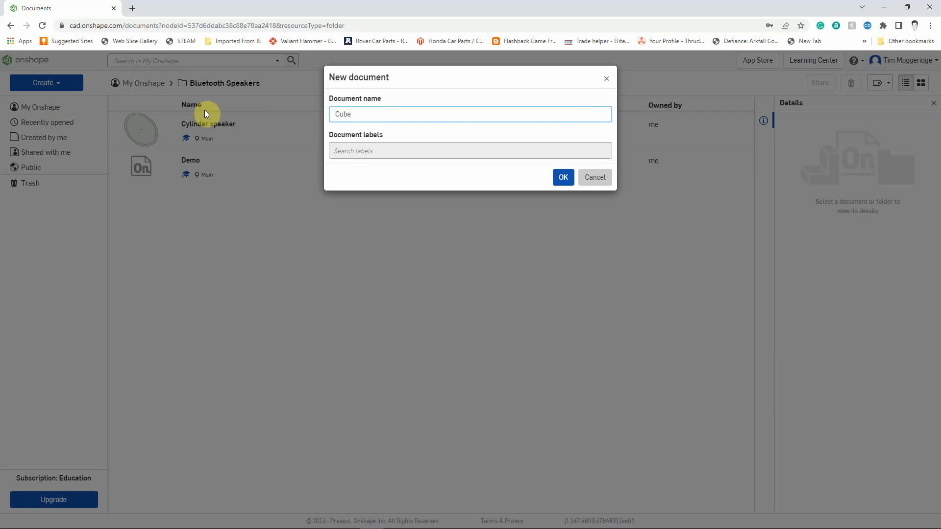
{"action": "type", "text": " speaker"}
{"action": "left_click", "coordinate": [559, 178]}
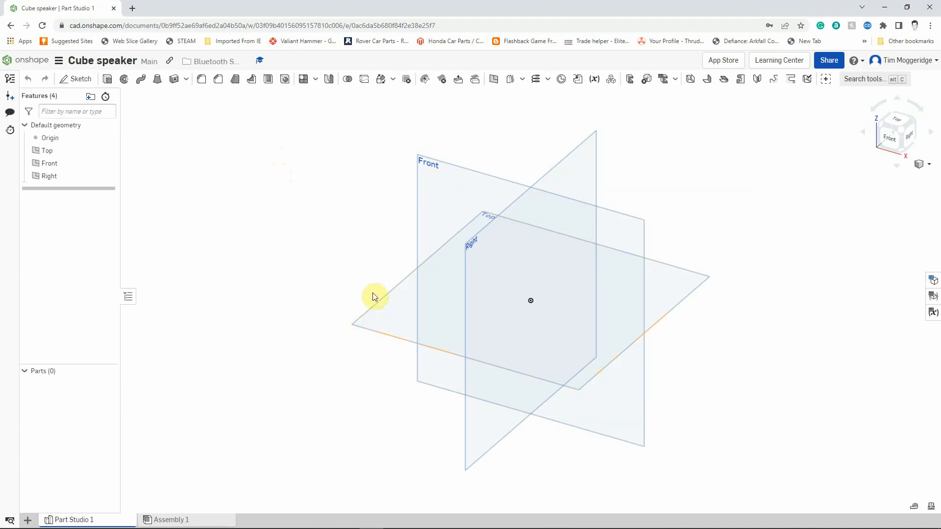
Step: Start a new sketch on the Top plane
{"action": "right_click", "coordinate": [381, 326]}
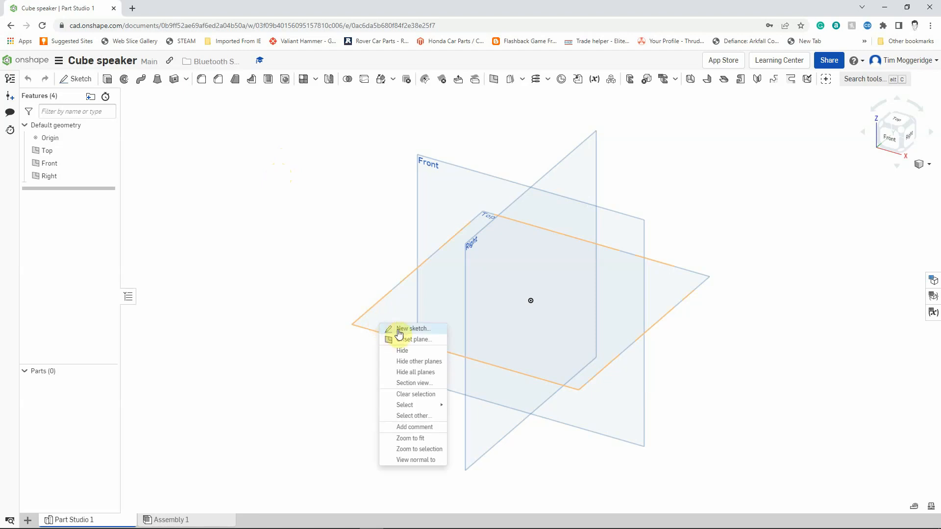
{"action": "left_click", "coordinate": [400, 329]}
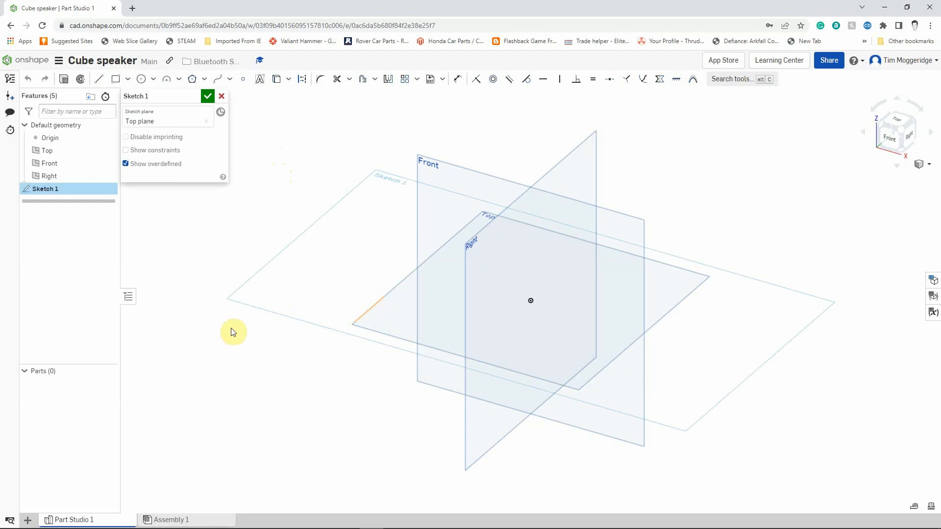
{"action": "right_click", "coordinate": [228, 357]}
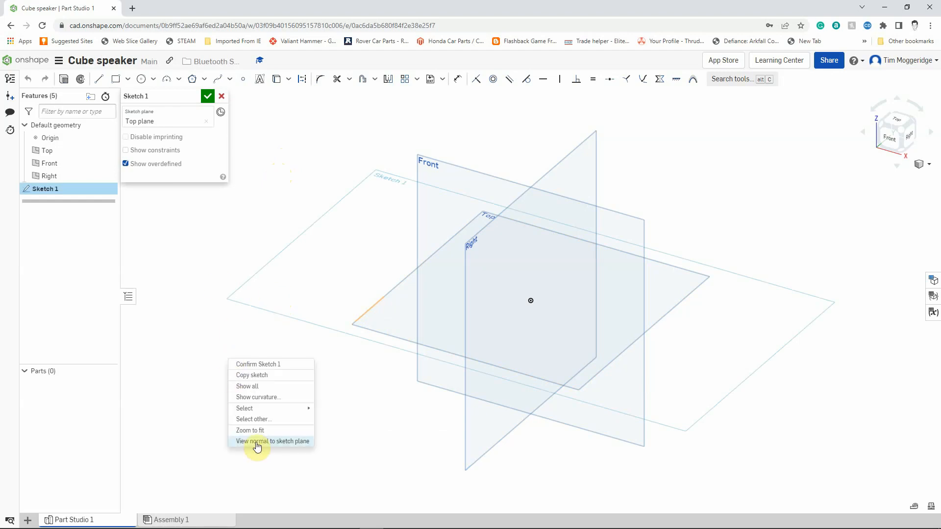
{"action": "left_click", "coordinate": [209, 328]}
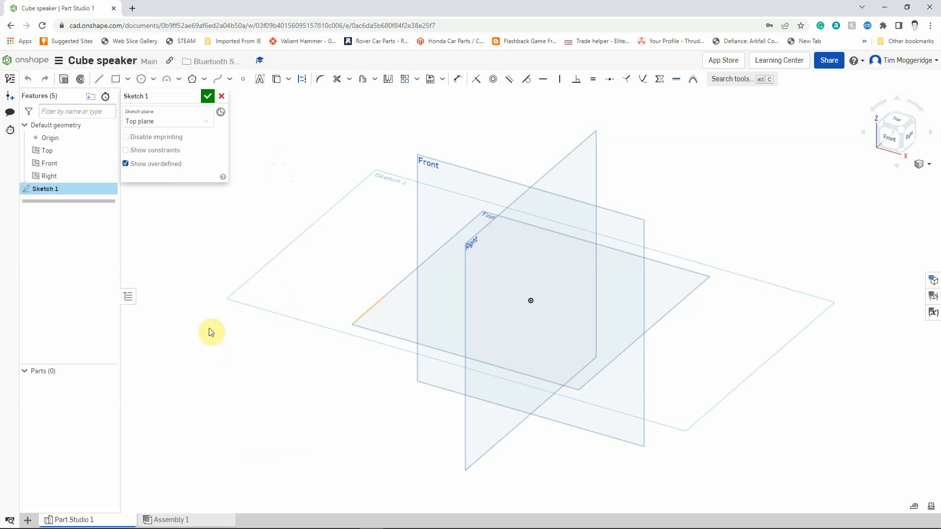
{"action": "key", "text": "n"}
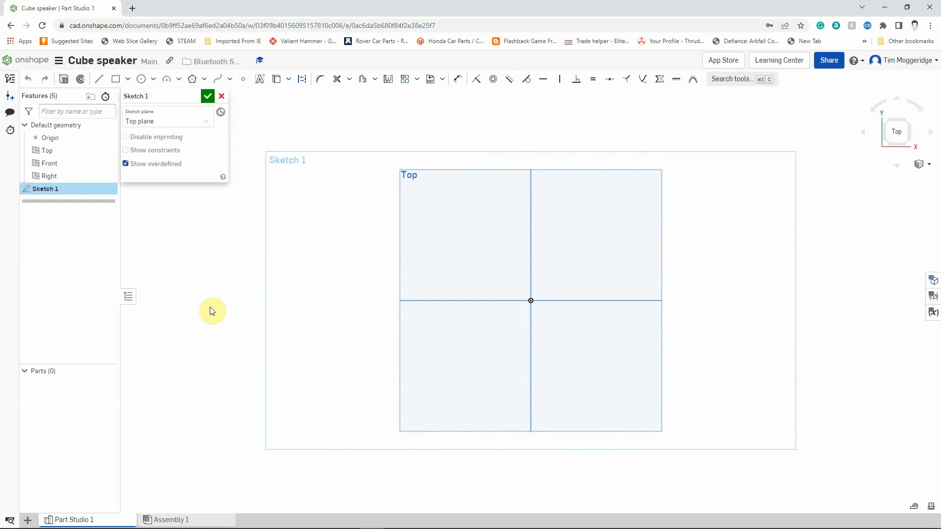
Step: Sketch a center point rectangle about 107.5 mm wide and 97 mm high, centered on the origin
{"action": "left_click", "coordinate": [129, 80]}
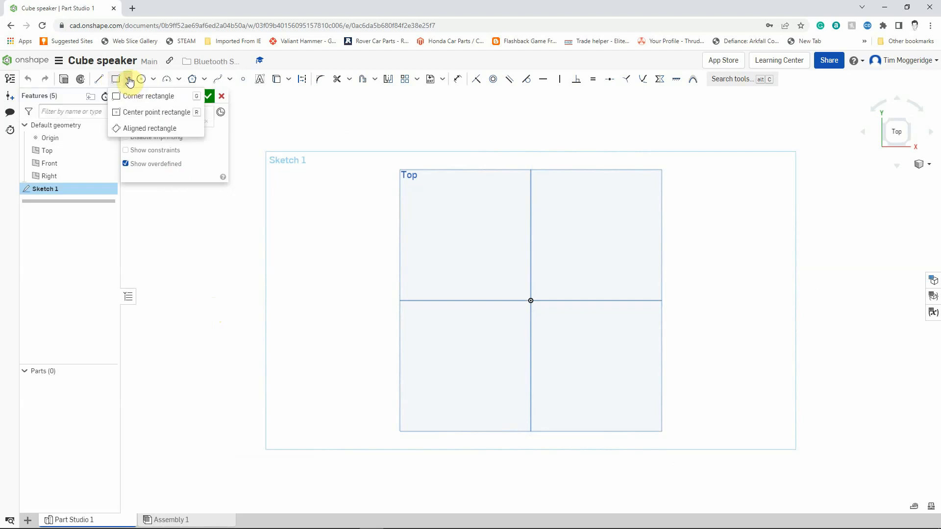
{"action": "left_click", "coordinate": [130, 114]}
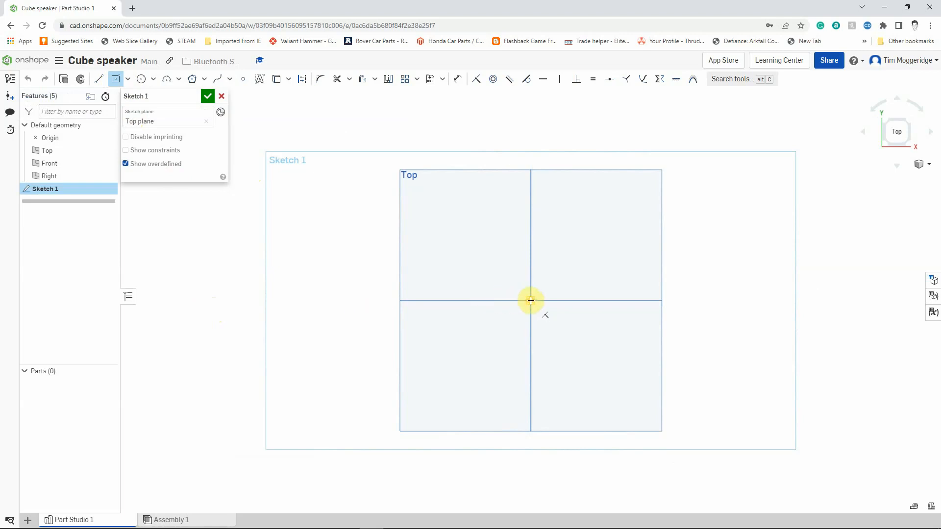
{"action": "left_click", "coordinate": [531, 300]}
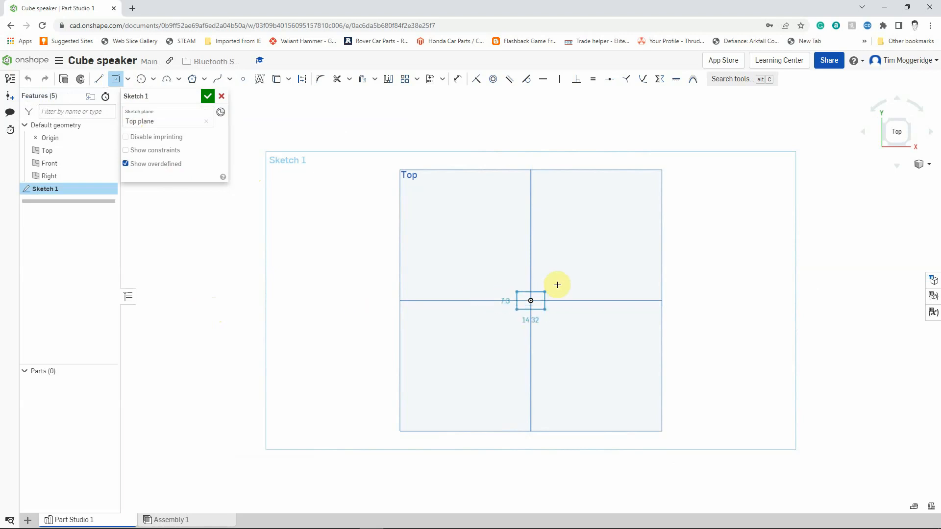
{"action": "left_click", "coordinate": [625, 217]}
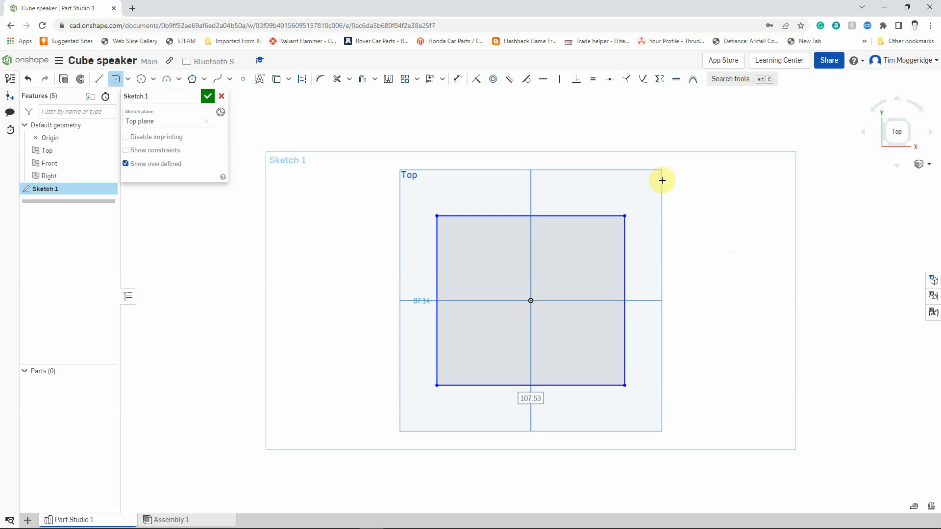
{"action": "key", "text": "Tab"}
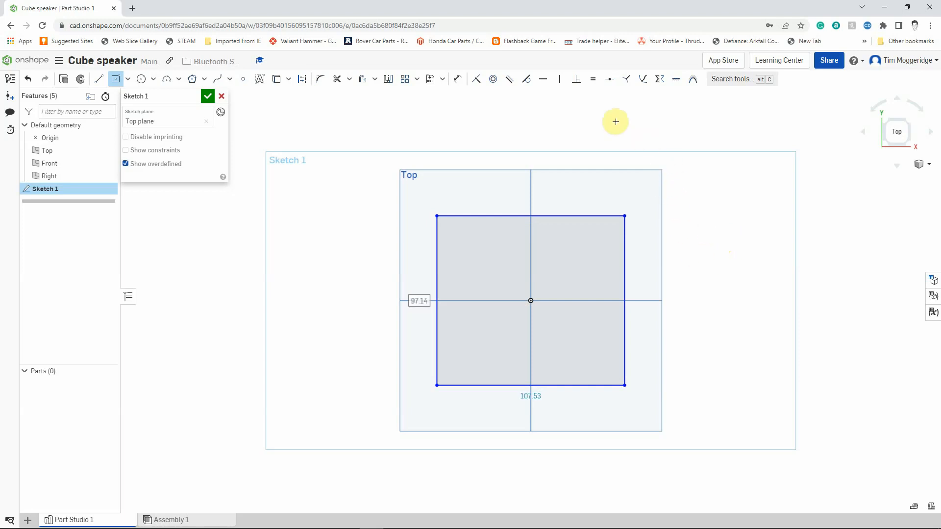
Step: Dimension the rectangle's top edge at 100 mm
{"action": "left_click", "coordinate": [457, 80]}
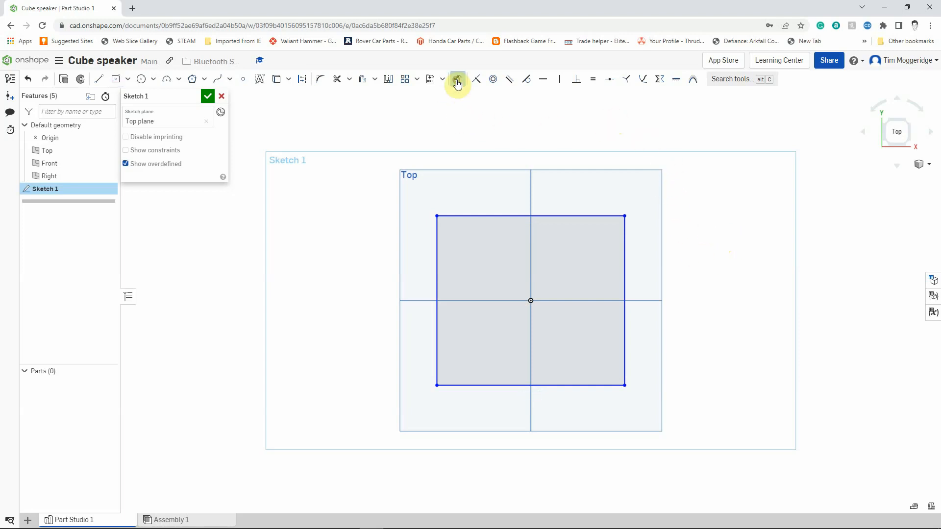
{"action": "left_click", "coordinate": [493, 216]}
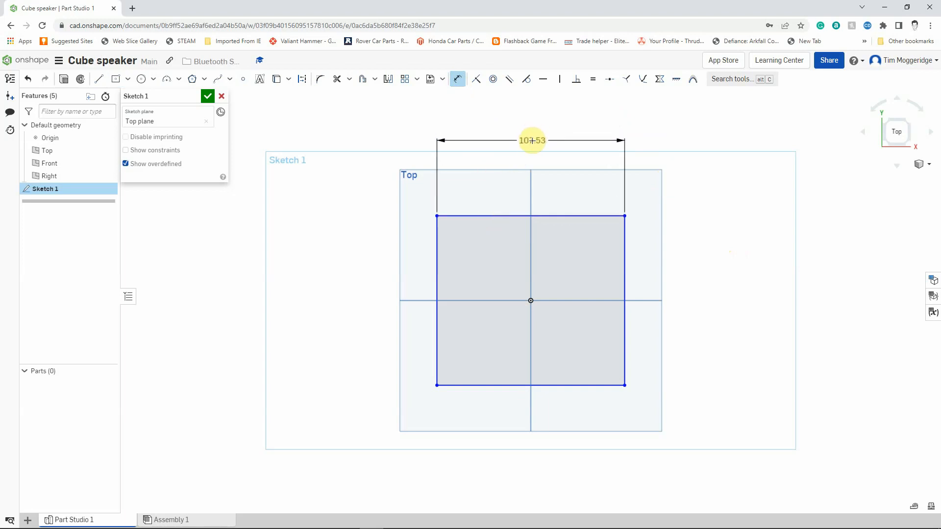
{"action": "left_click", "coordinate": [532, 141]}
{"action": "type", "text": "1"}
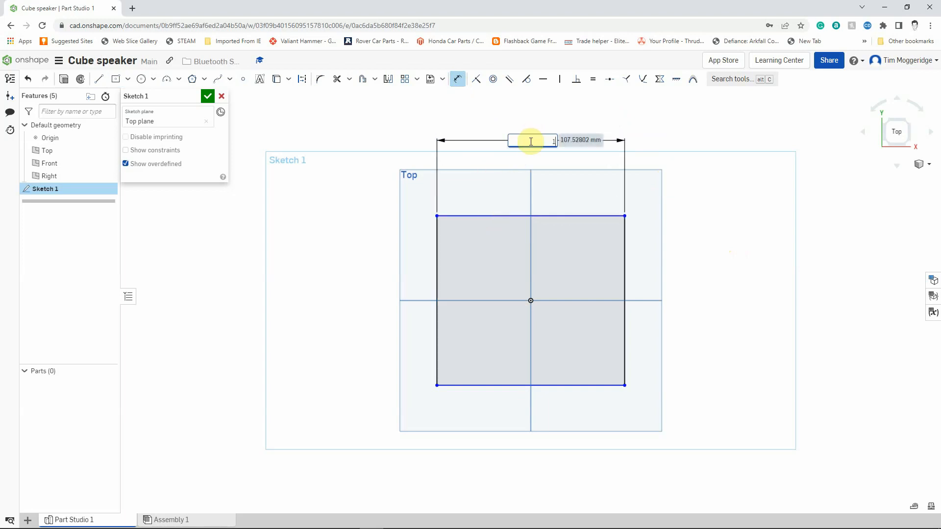
{"action": "type", "text": "00"}
{"action": "key", "text": "Return"}
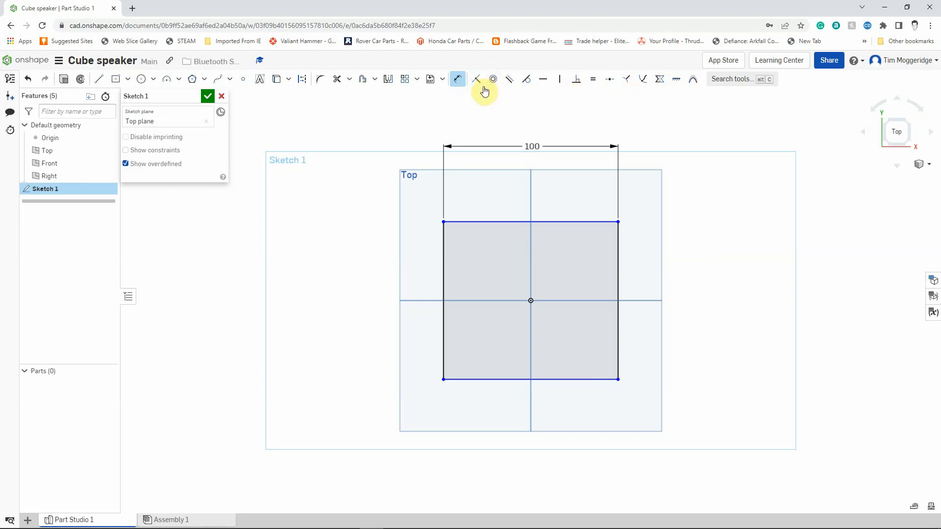
Step: Apply an Equal constraint between the rectangle's top edge and right edge to make it a square
{"action": "left_click", "coordinate": [594, 82]}
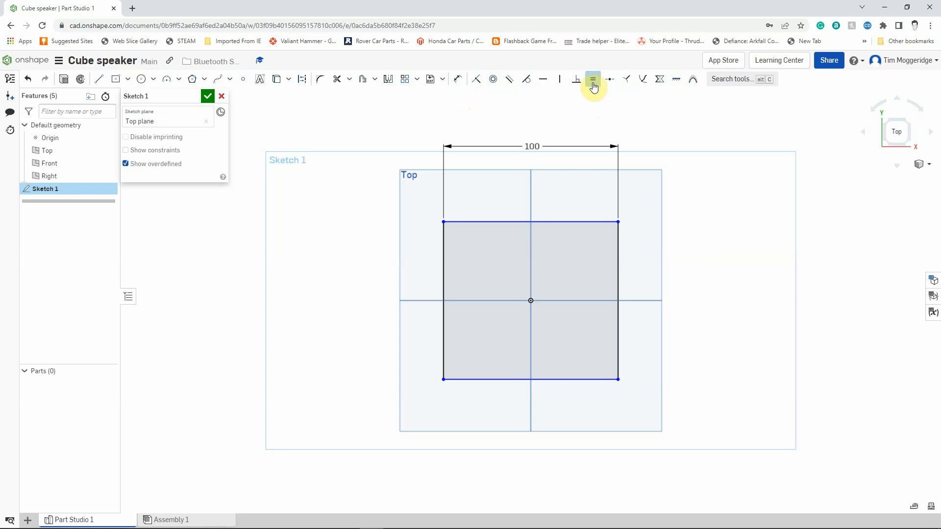
{"action": "left_click", "coordinate": [570, 221]}
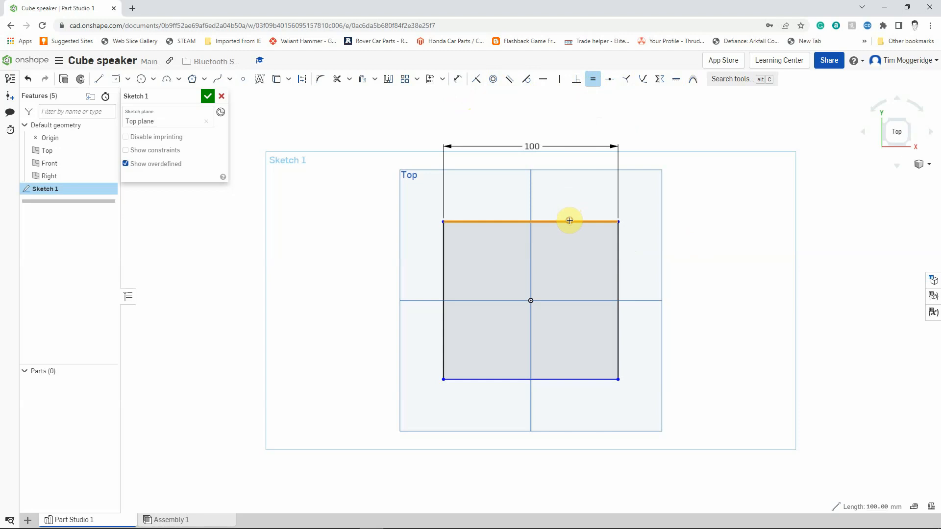
{"action": "left_click", "coordinate": [619, 244]}
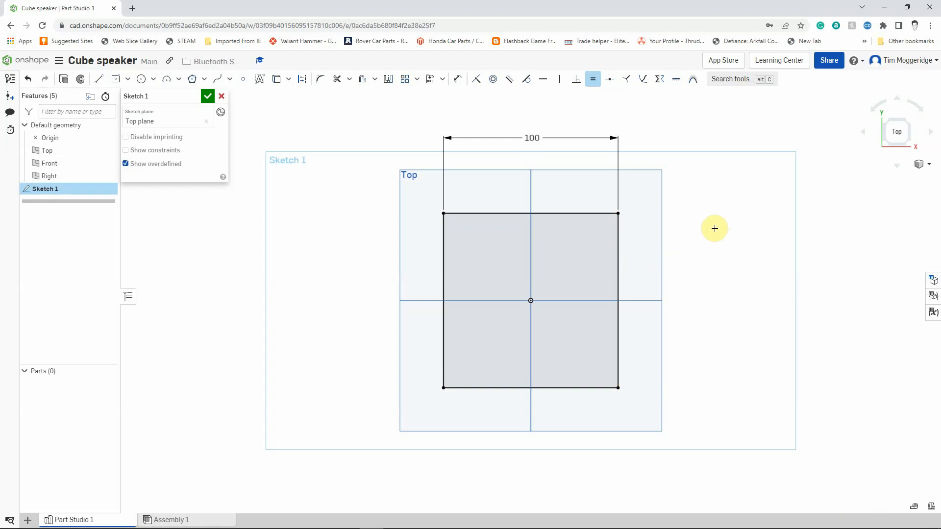
{"action": "left_click", "coordinate": [596, 83]}
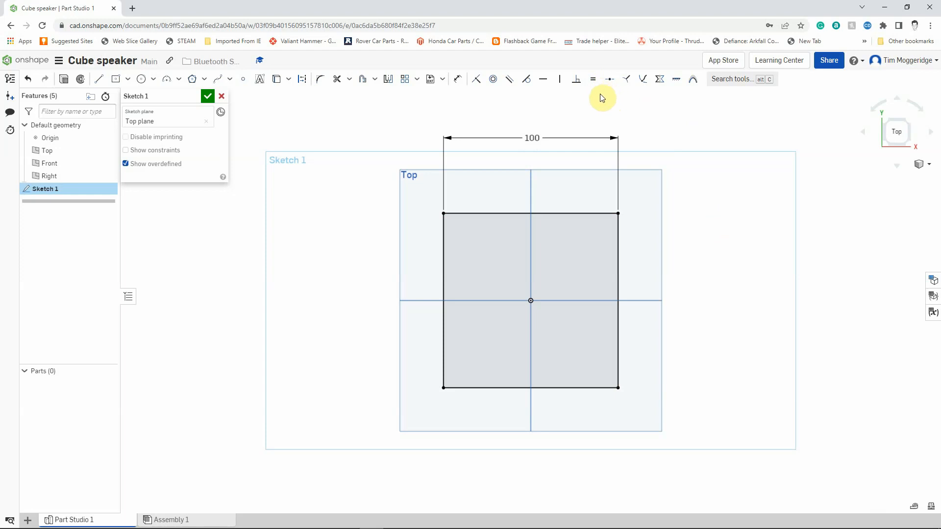
Step: Test the Equal constraint by setting the square's width to 150 mm and returning it to 100 mm
{"action": "double_click", "coordinate": [534, 140]}
{"action": "type", "text": "150"}
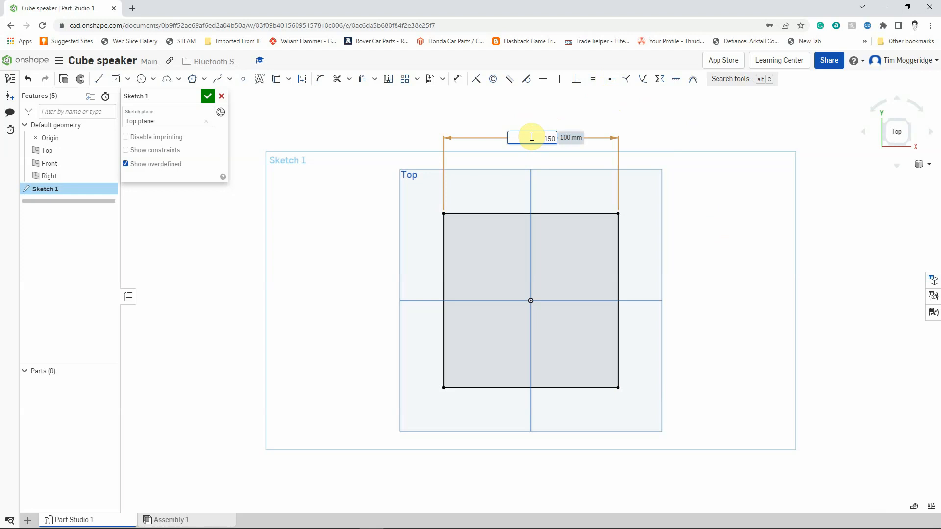
{"action": "key", "text": "Return"}
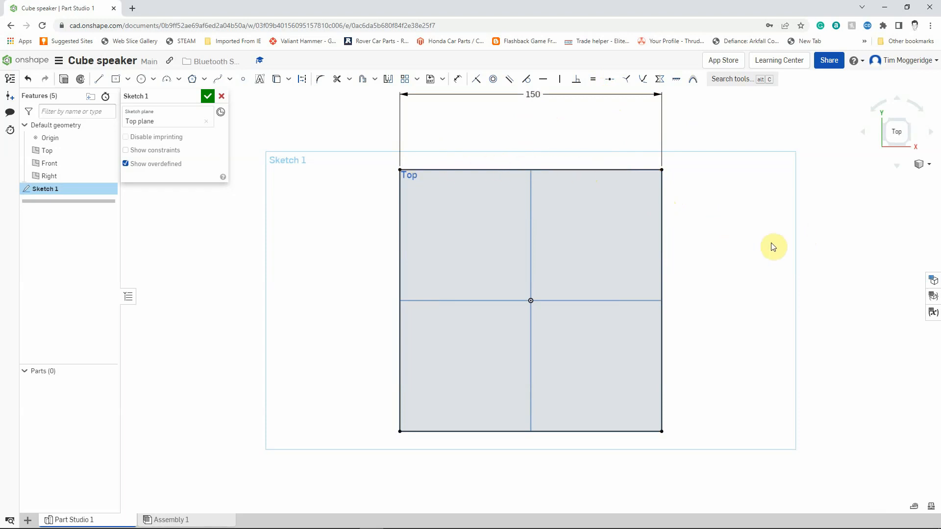
{"action": "double_click", "coordinate": [533, 95]}
{"action": "type", "text": "100"}
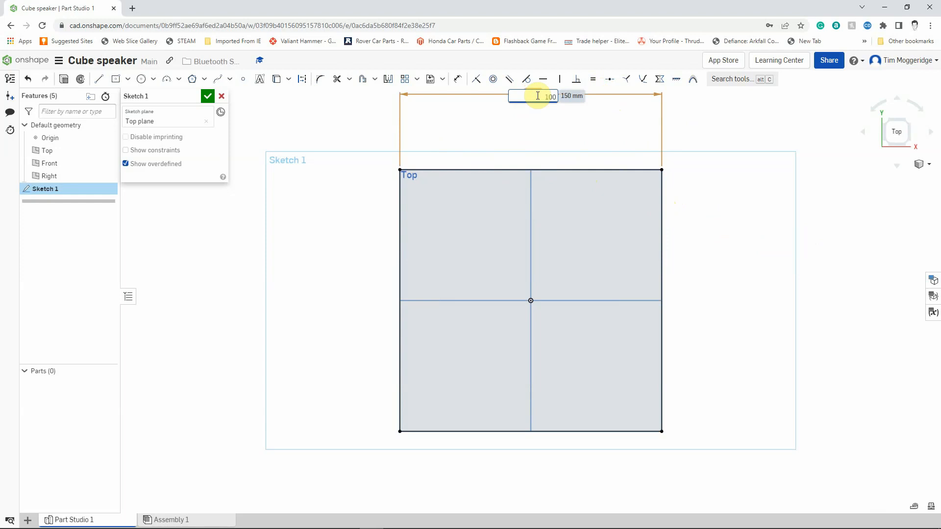
{"action": "key", "text": "Return"}
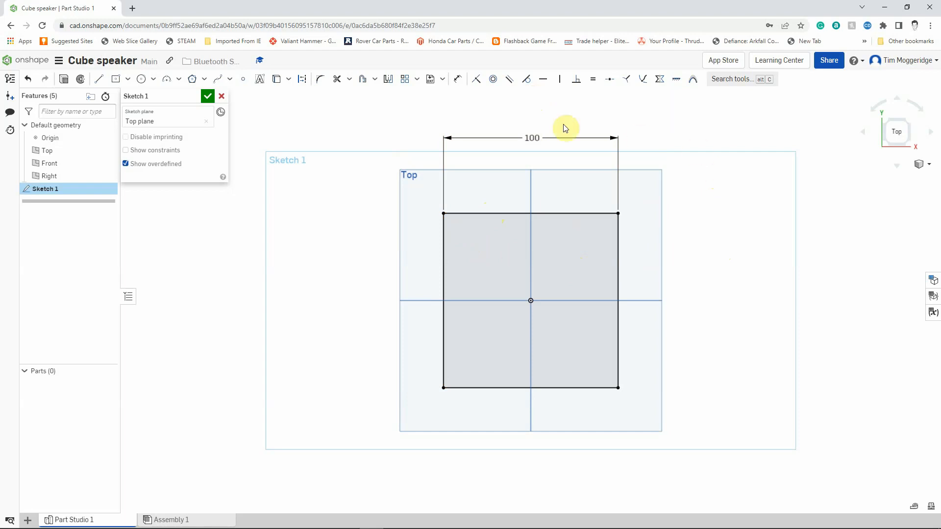
Step: Offset all four edges of the square inward by 6 mm
{"action": "left_click", "coordinate": [363, 83]}
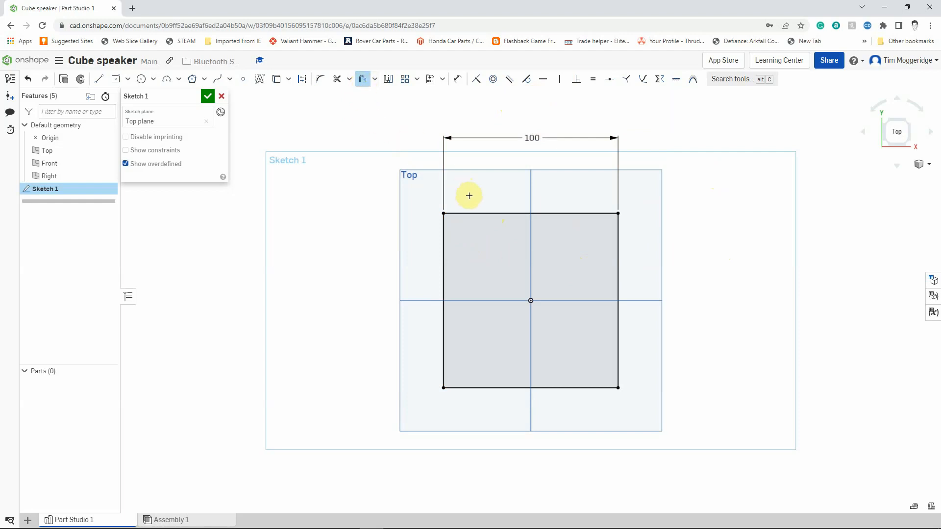
{"action": "left_click", "coordinate": [473, 213]}
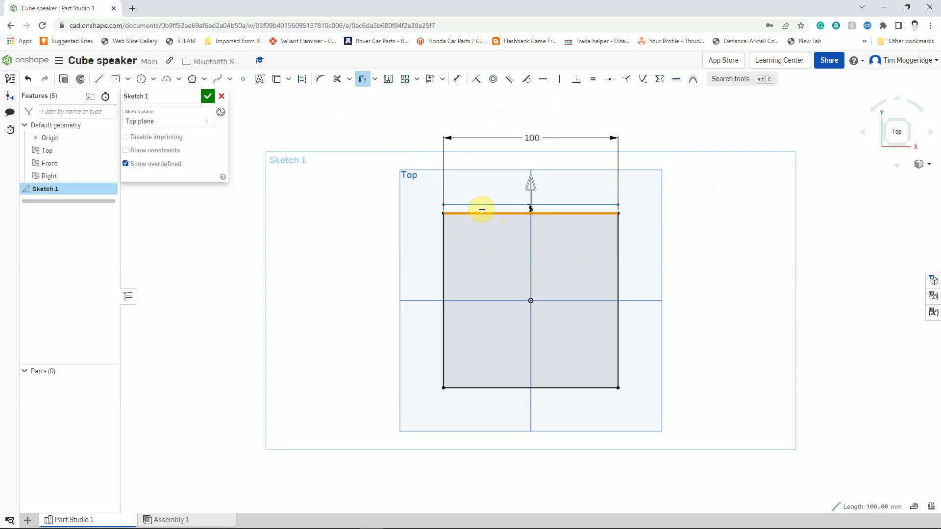
{"action": "left_click", "coordinate": [443, 236]}
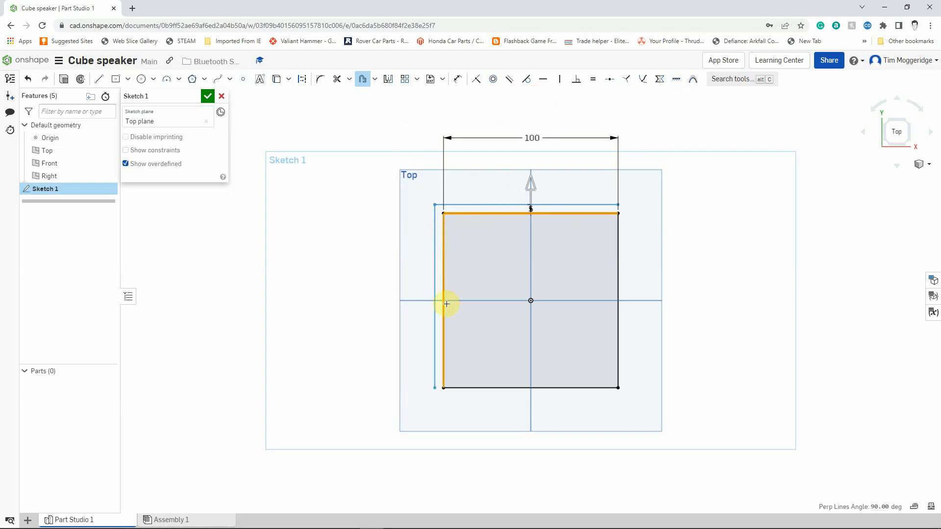
{"action": "left_click", "coordinate": [474, 387]}
{"action": "left_click", "coordinate": [615, 325]}
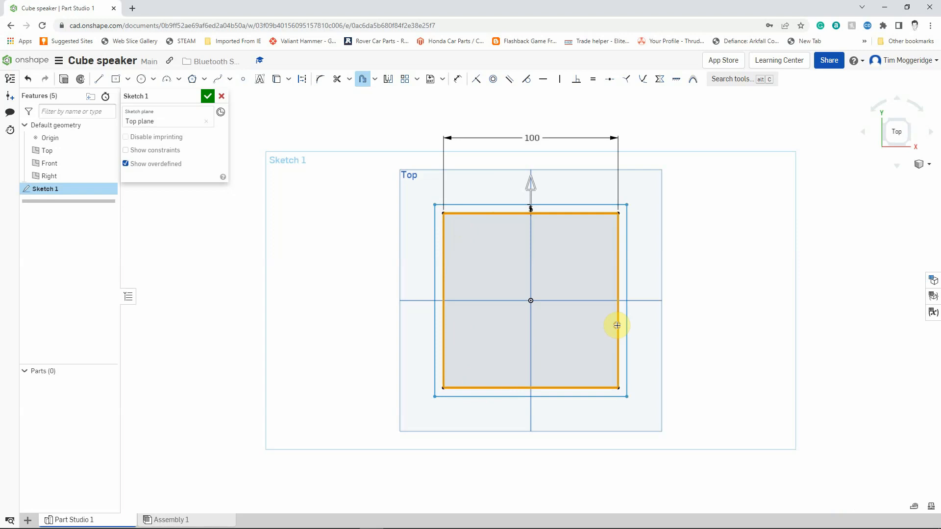
{"action": "left_click", "coordinate": [530, 184]}
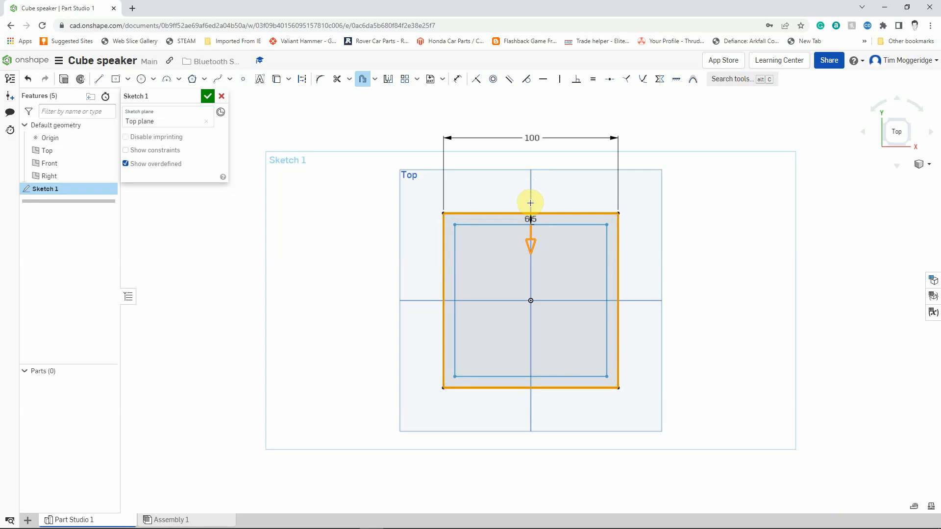
{"action": "left_click_drag", "start_coordinate": [530, 203], "coordinate": [531, 206]}
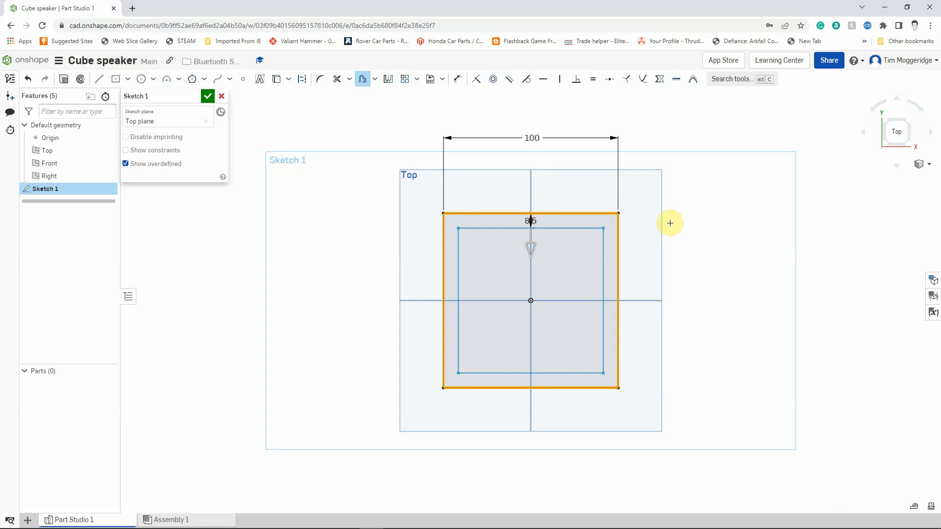
{"action": "key", "text": "Return"}
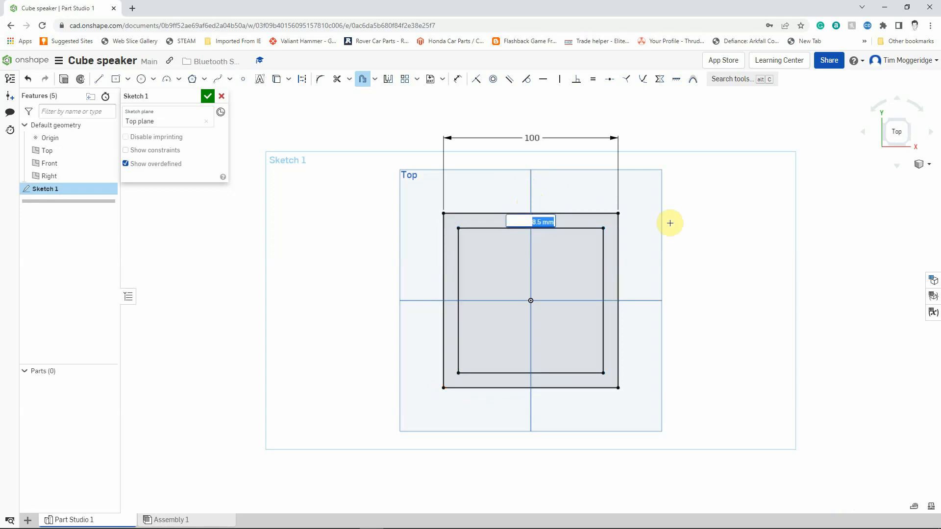
{"action": "type", "text": "6"}
{"action": "key", "text": "Return"}
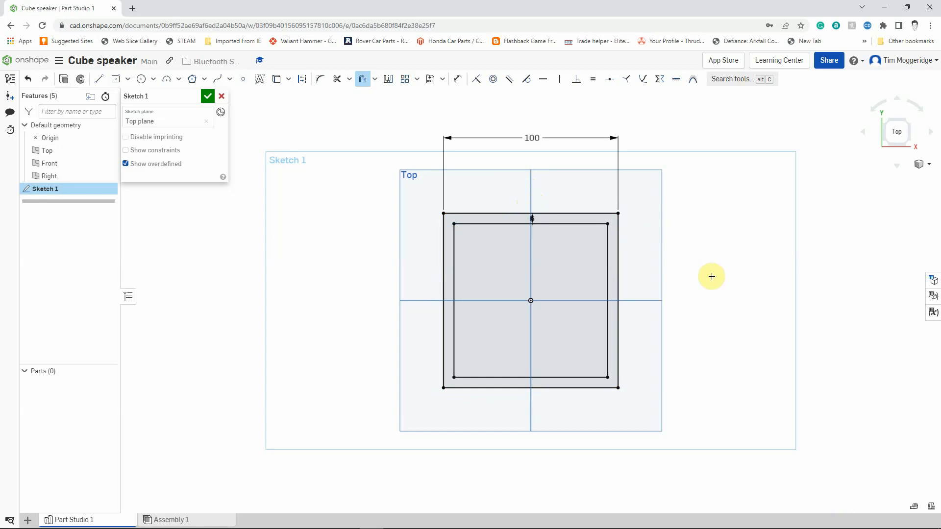
{"action": "mouse_move", "coordinate": [725, 335]}
{"action": "right_mouse_down"}
{"action": "mouse_move", "coordinate": [720, 280]}
{"action": "mouse_move", "coordinate": [719, 298]}
{"action": "right_mouse_up"}
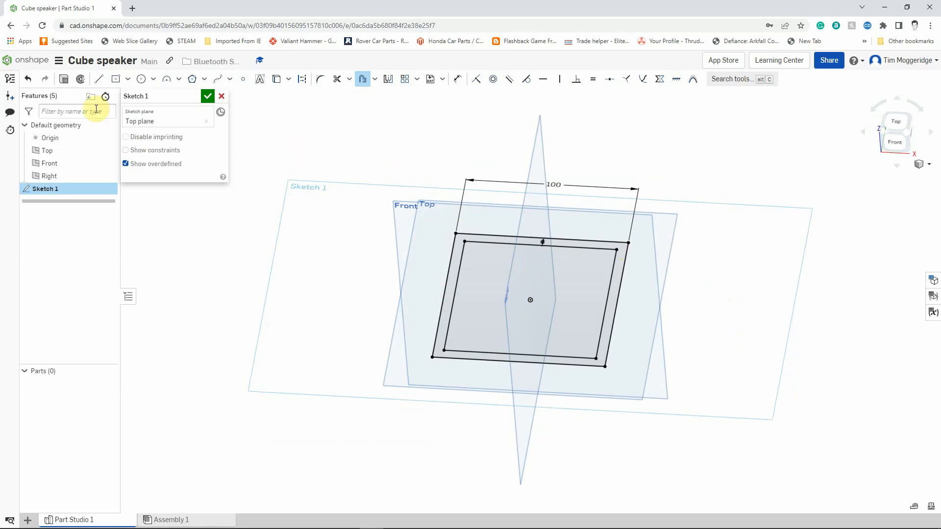
Step: Extrude the wall region between the two squares symmetrically to a total depth of 88 mm as a new solid
{"action": "left_click", "coordinate": [64, 80]}
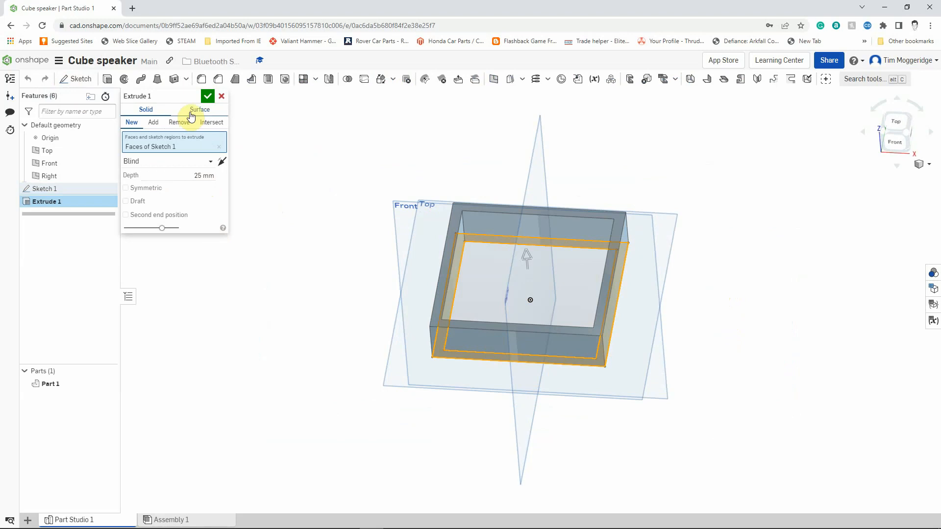
{"action": "left_click", "coordinate": [201, 175]}
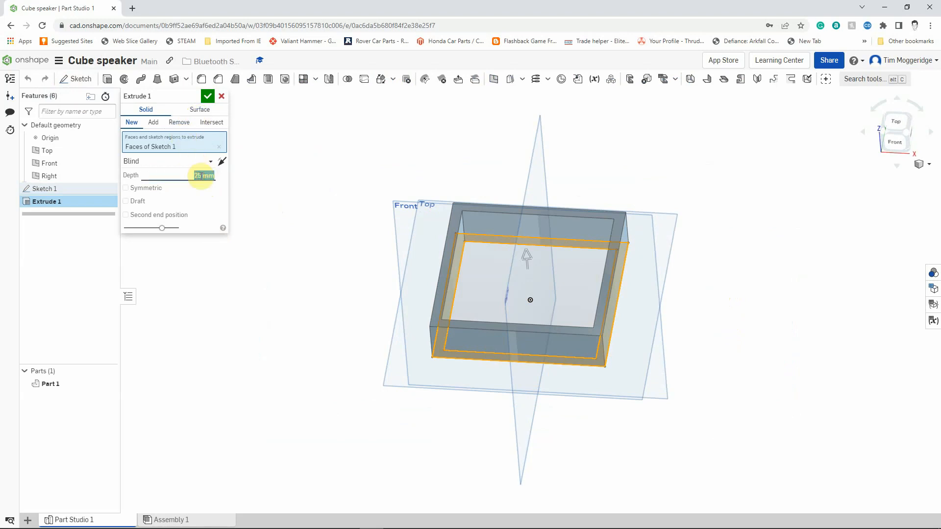
{"action": "type", "text": "88"}
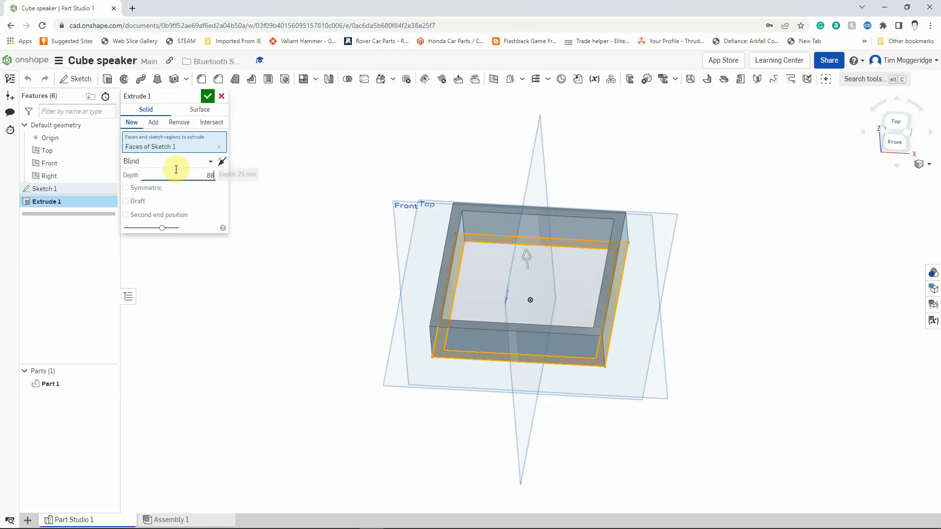
{"action": "left_click", "coordinate": [126, 188]}
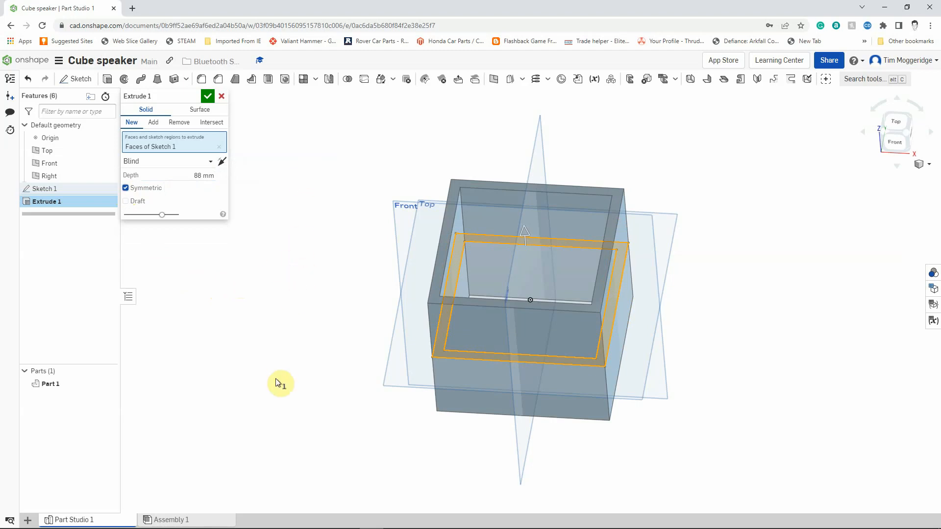
{"action": "left_click", "coordinate": [208, 96]}
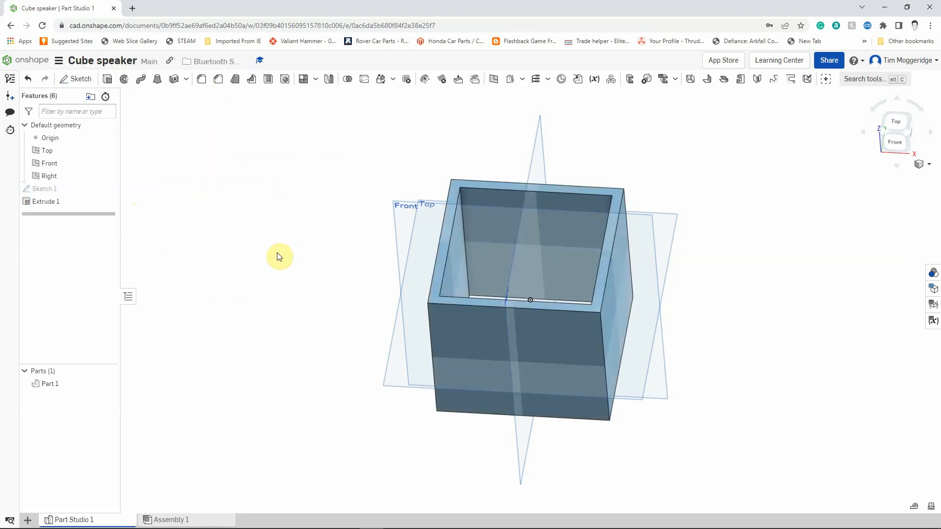
Step: Start a sketch on the box's top rim face and draw a corner rectangle between its opposite outer corners
{"action": "mouse_move", "coordinate": [279, 248]}
{"action": "right_mouse_down"}
{"action": "mouse_move", "coordinate": [279, 197]}
{"action": "mouse_move", "coordinate": [284, 288]}
{"action": "mouse_move", "coordinate": [233, 282]}
{"action": "mouse_move", "coordinate": [296, 279]}
{"action": "mouse_move", "coordinate": [237, 274]}
{"action": "mouse_move", "coordinate": [292, 286]}
{"action": "mouse_move", "coordinate": [279, 248]}
{"action": "mouse_move", "coordinate": [290, 220]}
{"action": "mouse_move", "coordinate": [267, 198]}
{"action": "mouse_move", "coordinate": [275, 242]}
{"action": "mouse_move", "coordinate": [224, 267]}
{"action": "mouse_move", "coordinate": [313, 250]}
{"action": "mouse_move", "coordinate": [269, 201]}
{"action": "mouse_move", "coordinate": [272, 224]}
{"action": "mouse_move", "coordinate": [284, 214]}
{"action": "mouse_move", "coordinate": [296, 228]}
{"action": "mouse_move", "coordinate": [273, 237]}
{"action": "mouse_move", "coordinate": [275, 246]}
{"action": "right_mouse_up"}
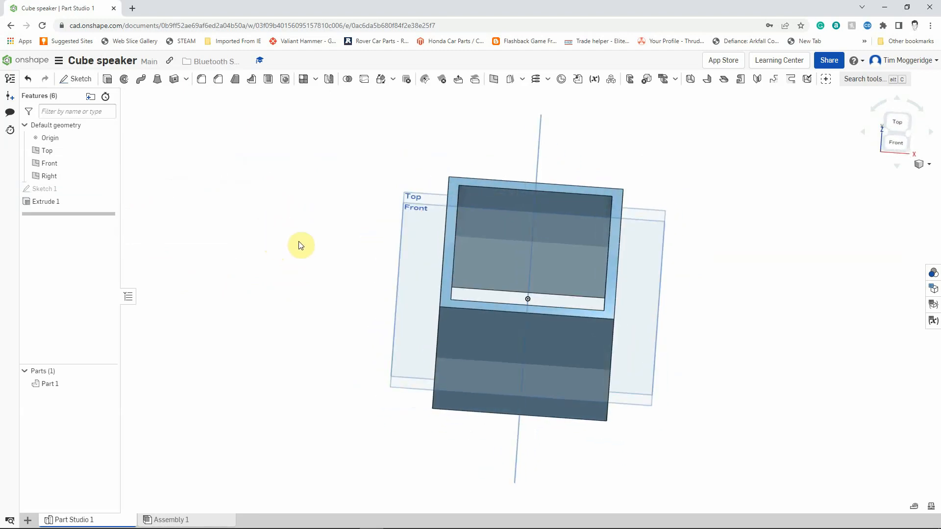
{"action": "right_click", "coordinate": [456, 182]}
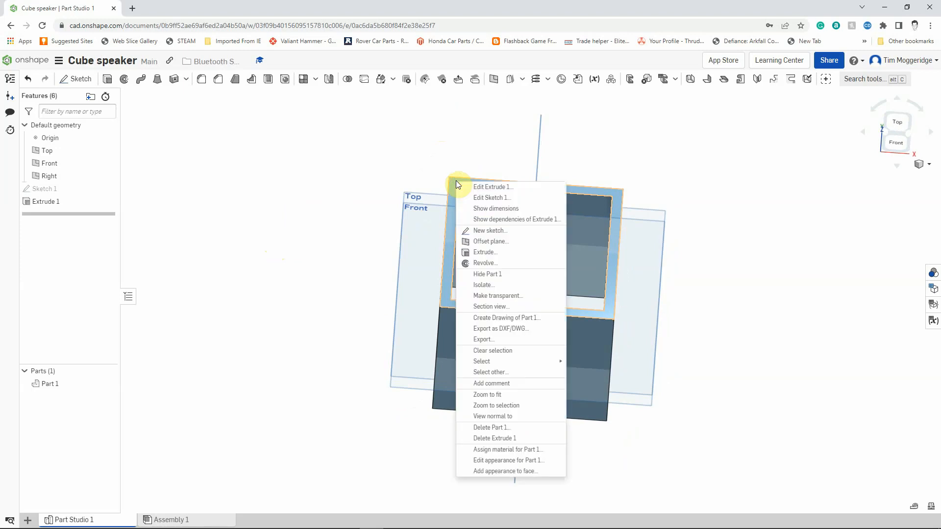
{"action": "left_click", "coordinate": [485, 231]}
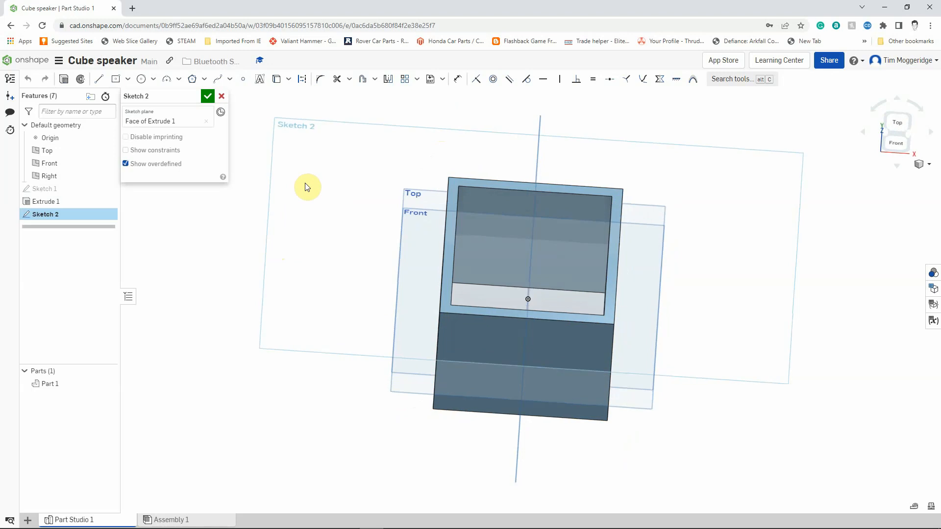
{"action": "key", "text": "n"}
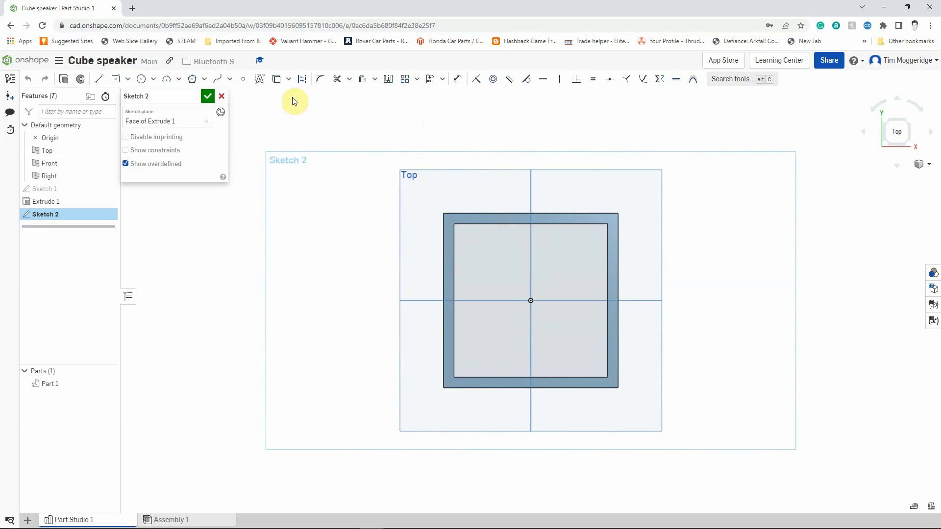
{"action": "left_click", "coordinate": [128, 81]}
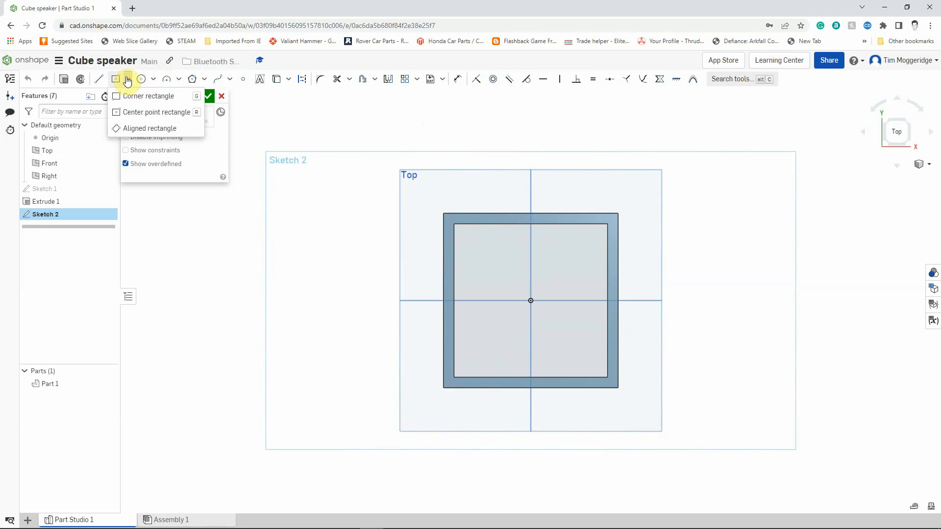
{"action": "left_click", "coordinate": [130, 96]}
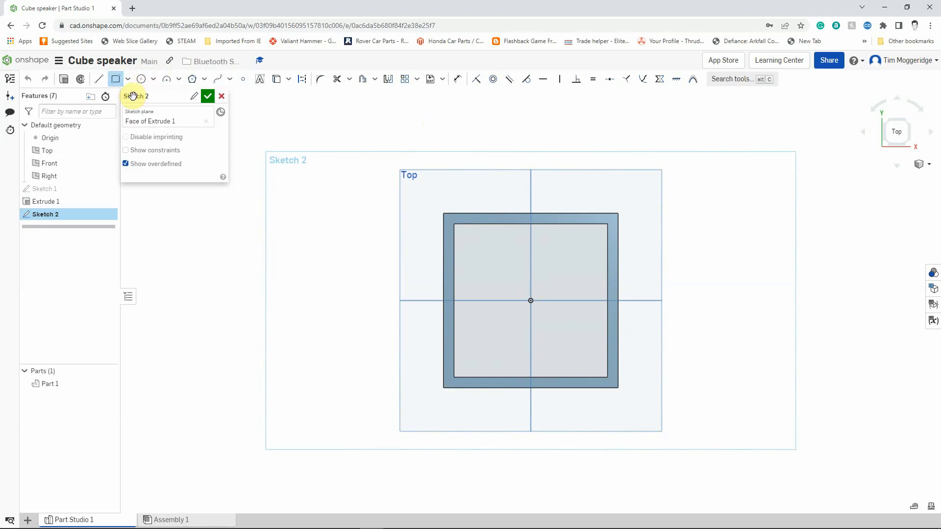
{"action": "left_click", "coordinate": [442, 388]}
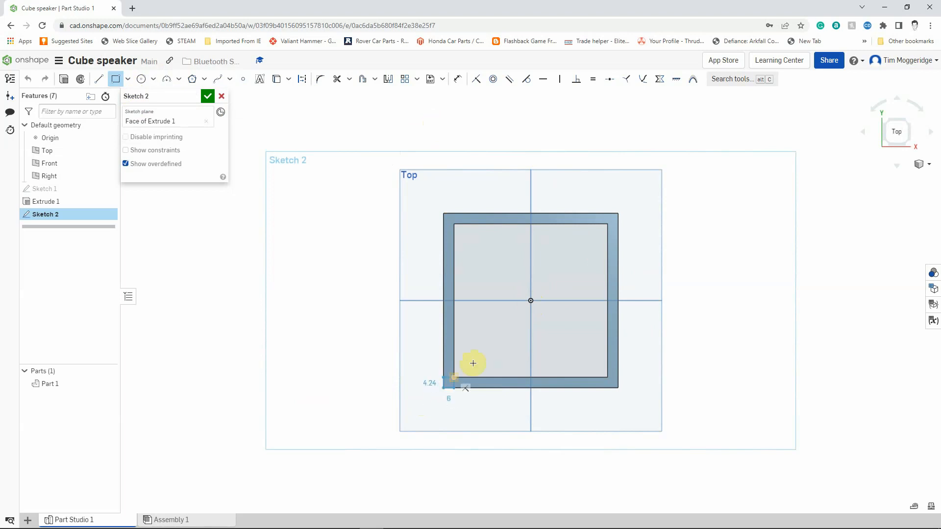
{"action": "left_click", "coordinate": [619, 212]}
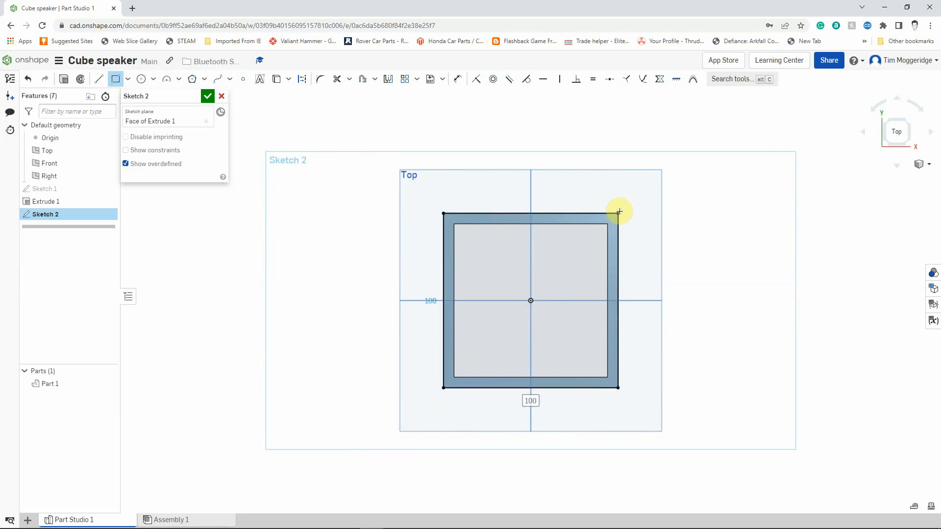
Step: Extrude the whole top rectangle upward by 6 mm, adding it to the existing part to close the box's top
{"action": "right_click_drag", "start_coordinate": [722, 363], "coordinate": [724, 338]}
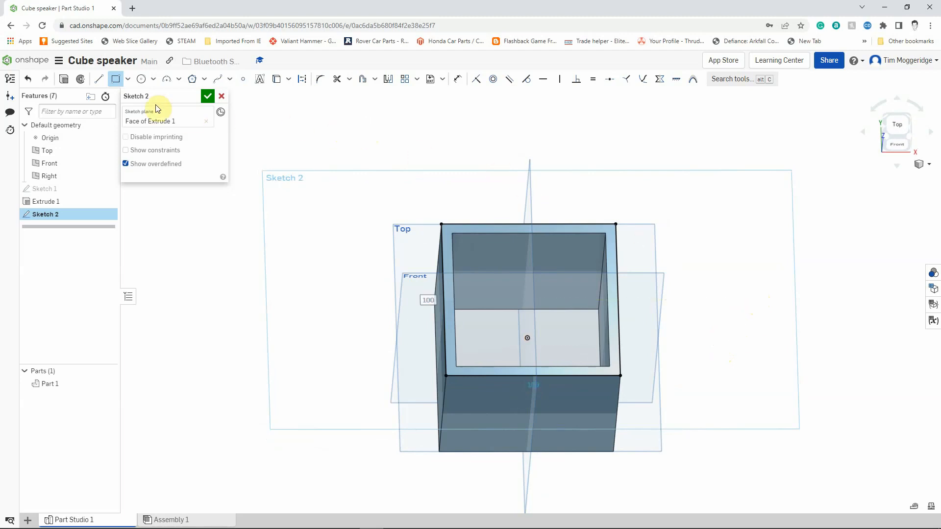
{"action": "left_click", "coordinate": [64, 79]}
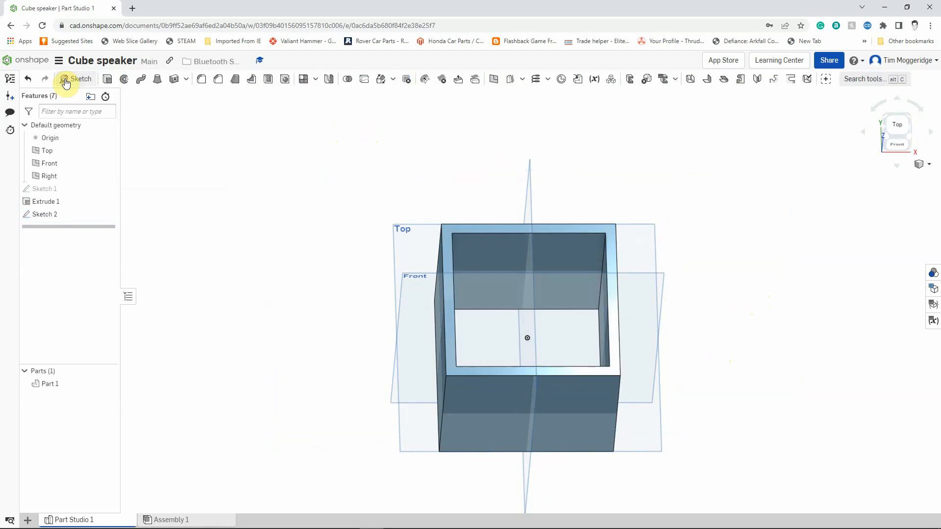
{"action": "left_click", "coordinate": [196, 176]}
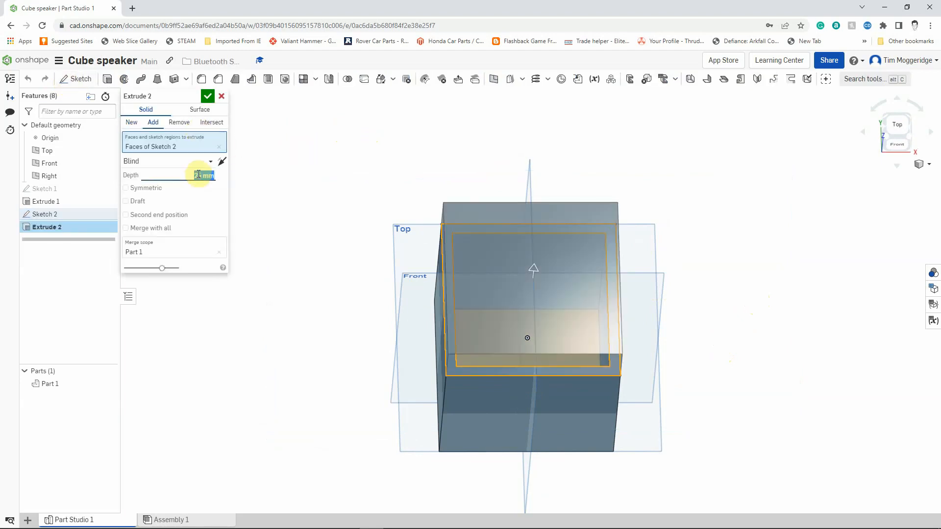
{"action": "type", "text": "6"}
{"action": "key", "text": "Return"}
{"action": "right_click_drag", "start_coordinate": [302, 318], "coordinate": [298, 272]}
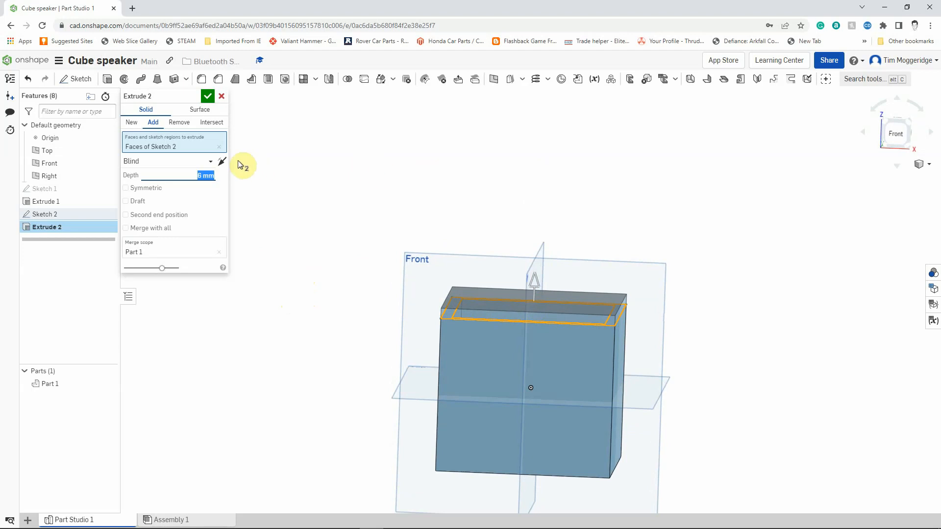
{"action": "left_click", "coordinate": [223, 161]}
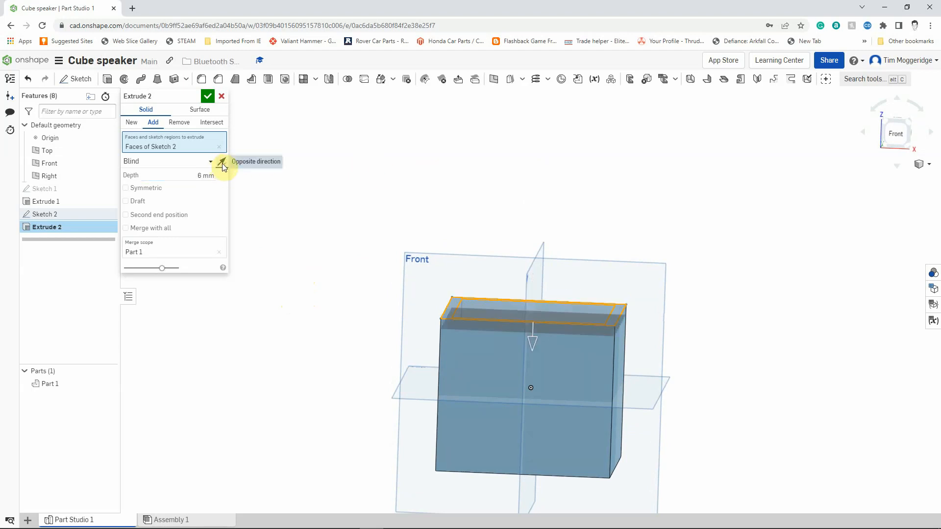
{"action": "left_click", "coordinate": [222, 162]}
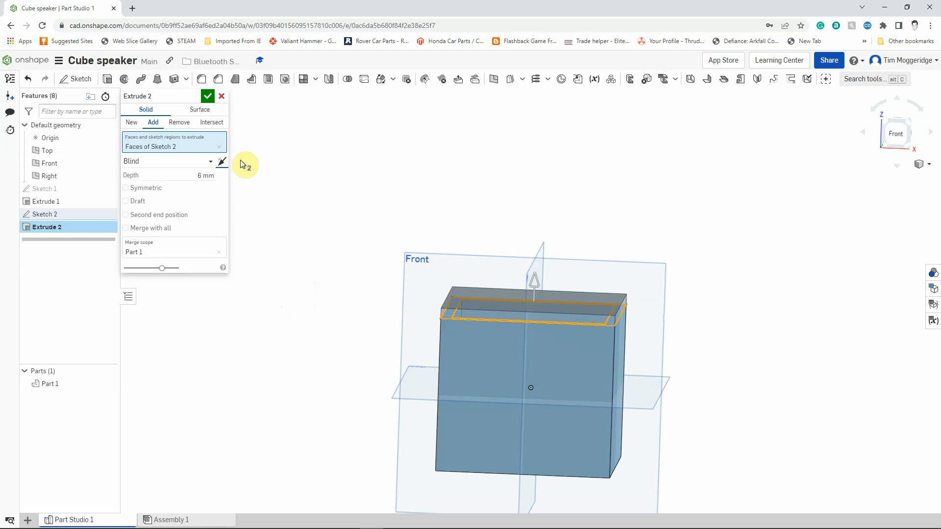
{"action": "left_click", "coordinate": [208, 96]}
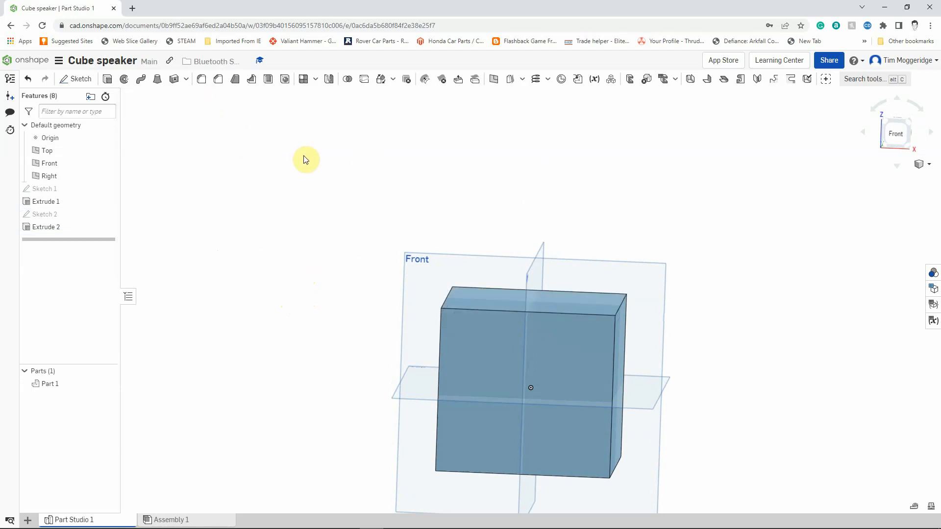
Step: Mirror the 6 mm top panel extrusion across the Top plane with a feature mirror to close the box's underside
{"action": "mouse_move", "coordinate": [277, 245]}
{"action": "right_mouse_down"}
{"action": "mouse_move", "coordinate": [279, 217]}
{"action": "mouse_move", "coordinate": [271, 261]}
{"action": "right_mouse_up"}
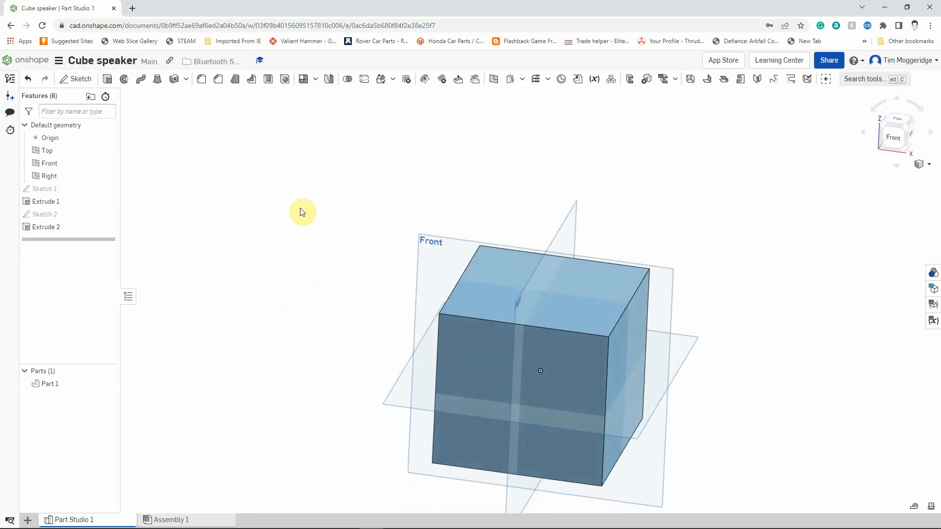
{"action": "left_click", "coordinate": [329, 82]}
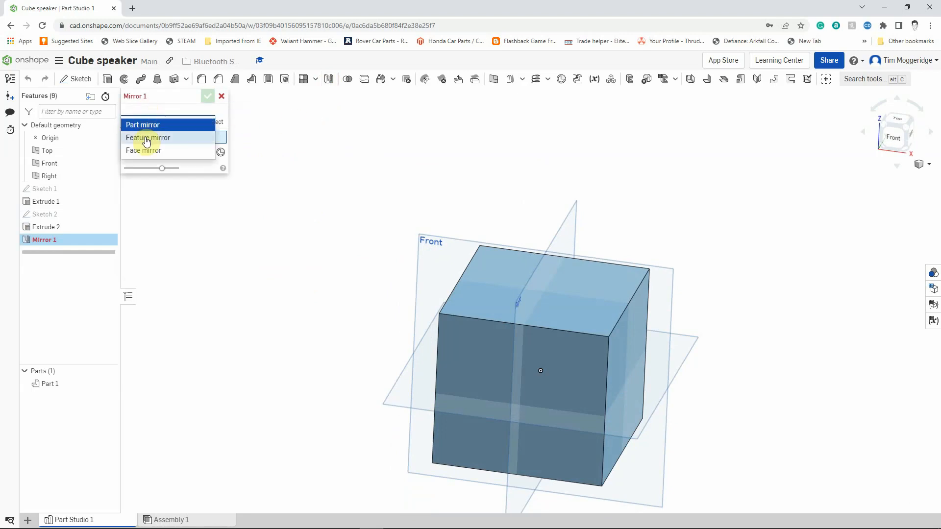
{"action": "left_click", "coordinate": [147, 138]}
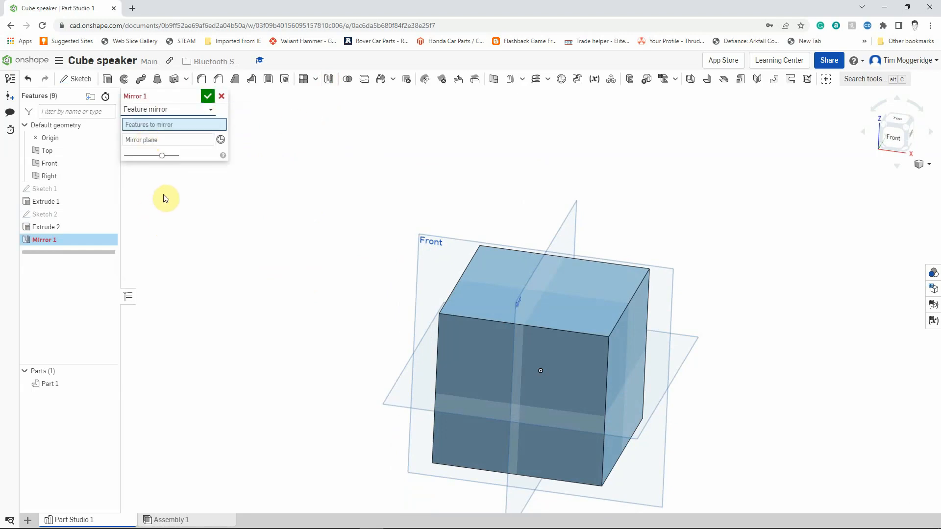
{"action": "left_click", "coordinate": [56, 226]}
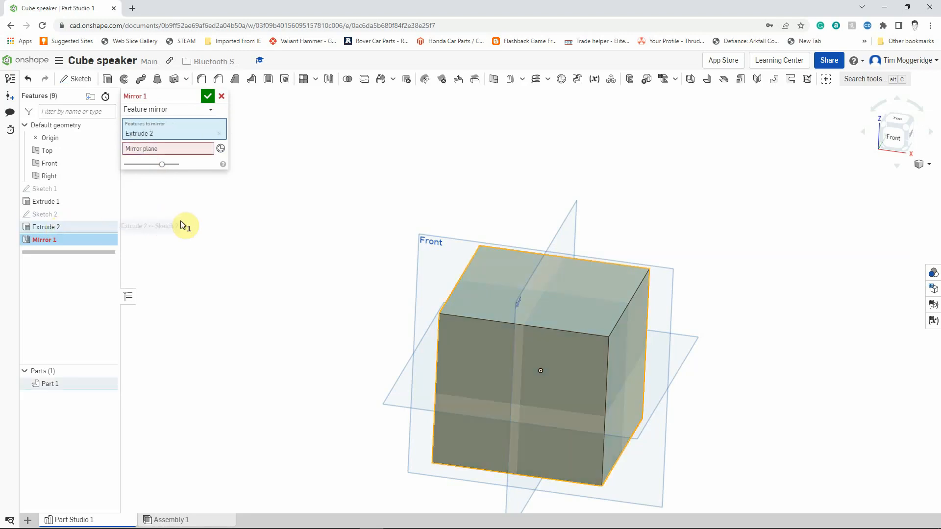
{"action": "left_click", "coordinate": [183, 149]}
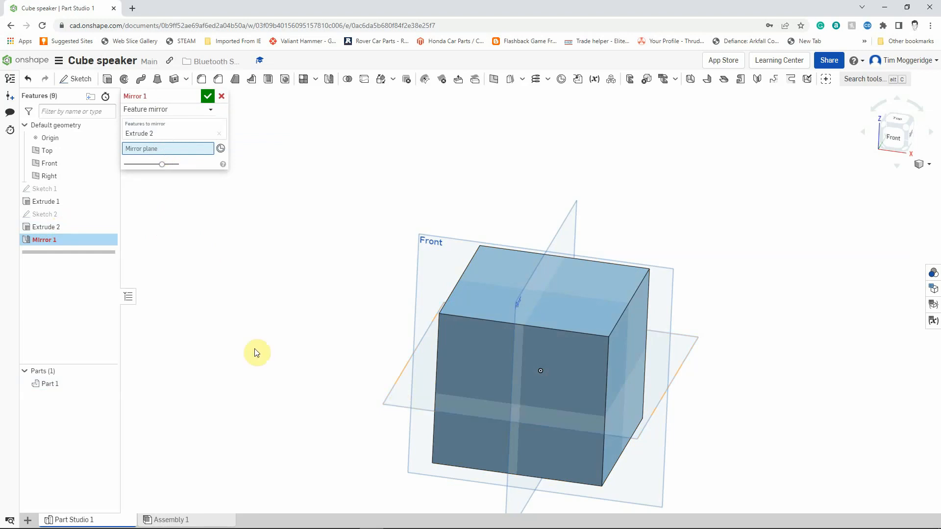
{"action": "right_click_drag", "start_coordinate": [254, 349], "coordinate": [274, 365]}
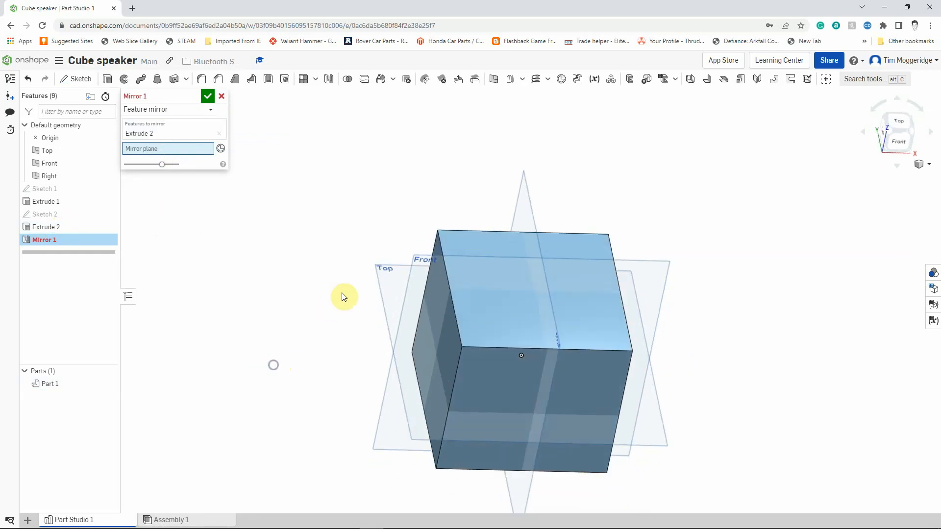
{"action": "left_click", "coordinate": [384, 279]}
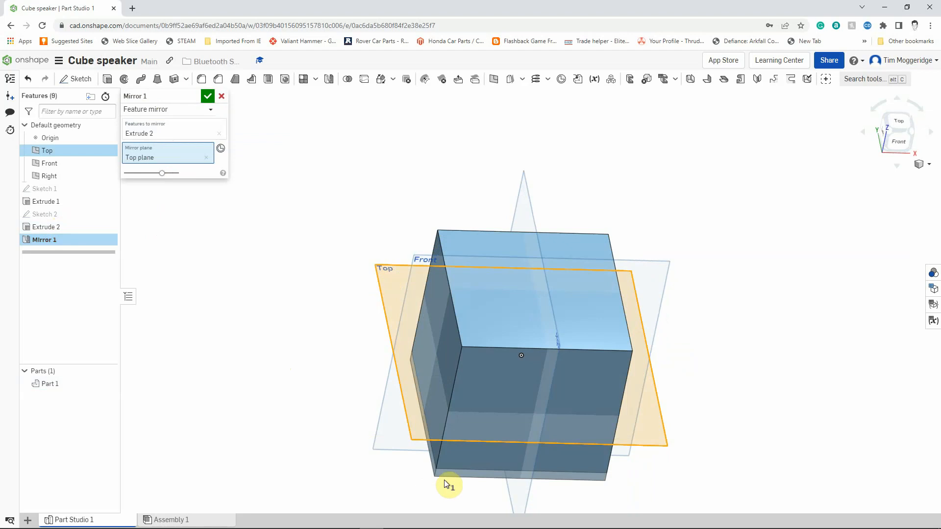
{"action": "left_click", "coordinate": [208, 96]}
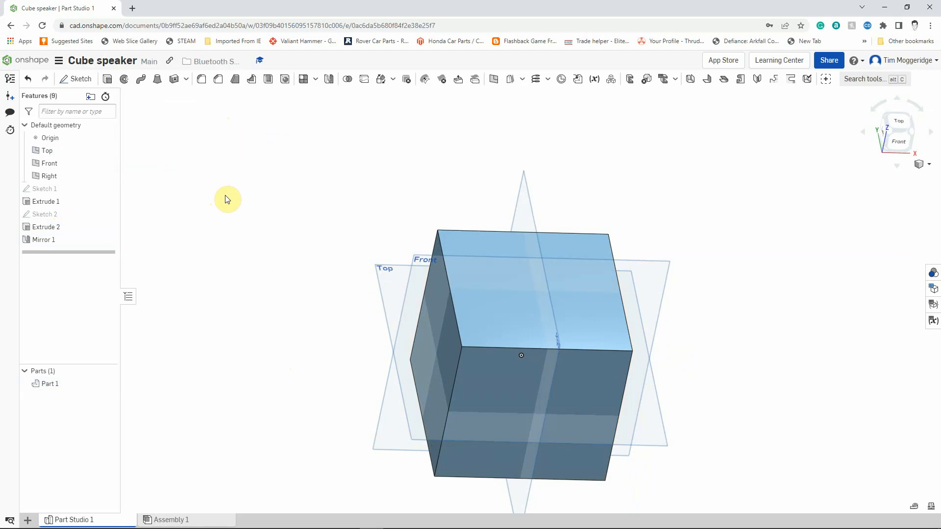
Step: Start a sketch on the box's front face and draw a circle about 77 mm in diameter centred on the origin
{"action": "right_click", "coordinate": [312, 163]}
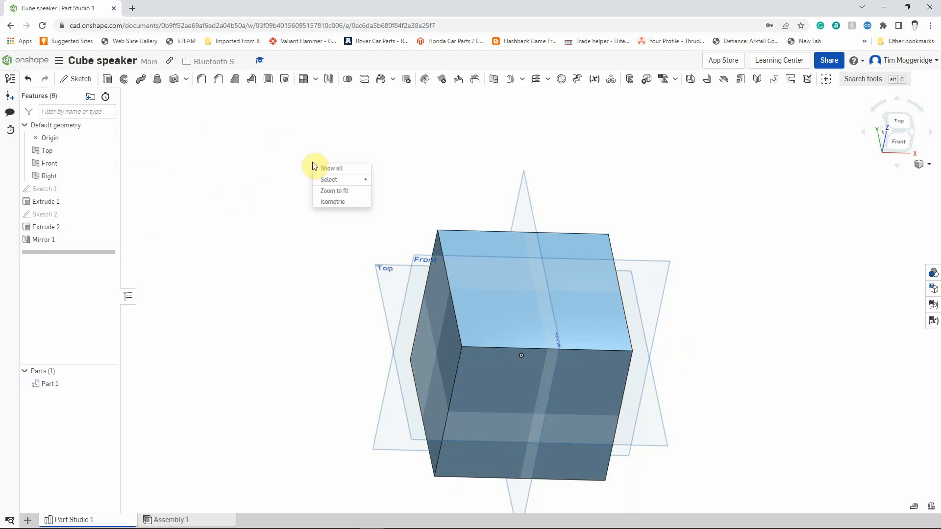
{"action": "left_click", "coordinate": [323, 204]}
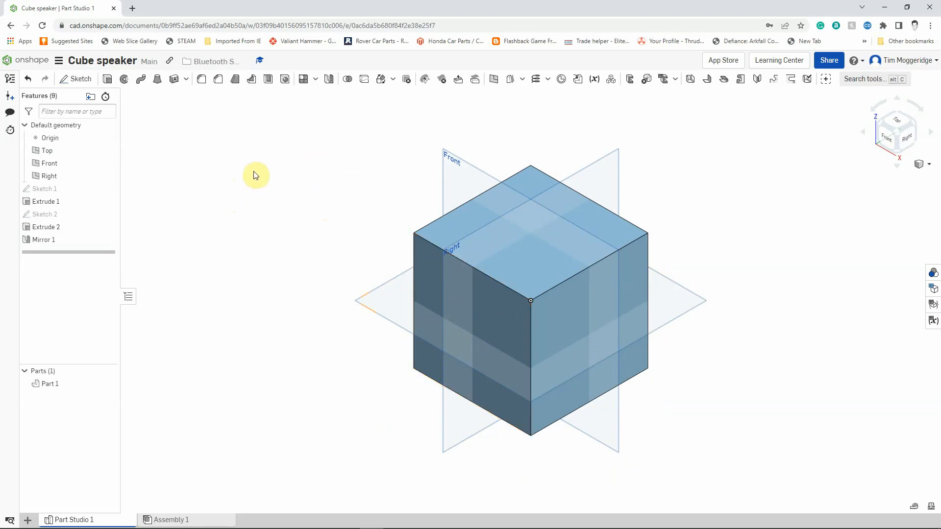
{"action": "right_click", "coordinate": [427, 272]}
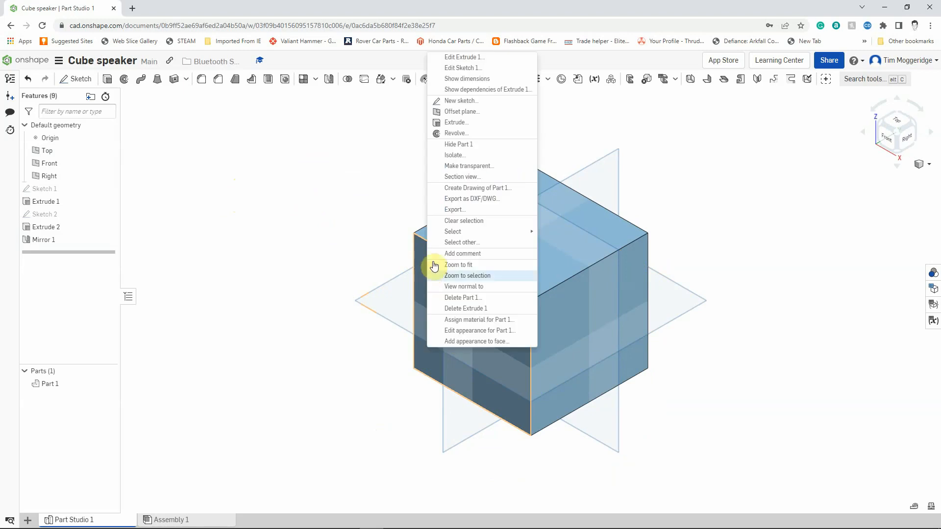
{"action": "left_click", "coordinate": [451, 99]}
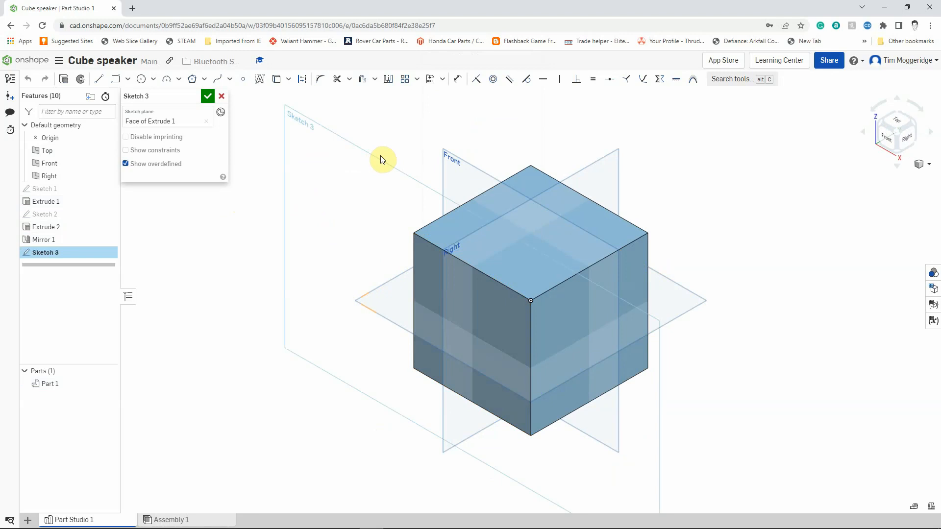
{"action": "key", "text": "n"}
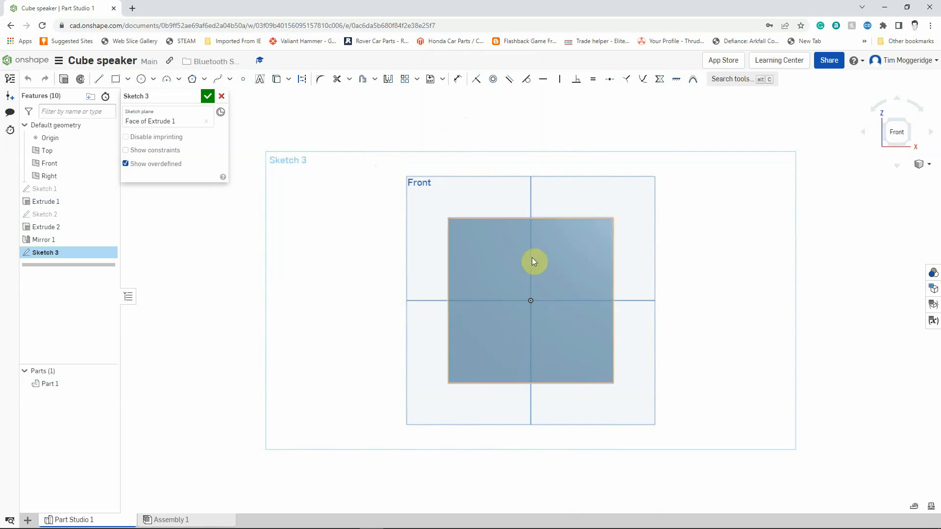
{"action": "left_click", "coordinate": [142, 80]}
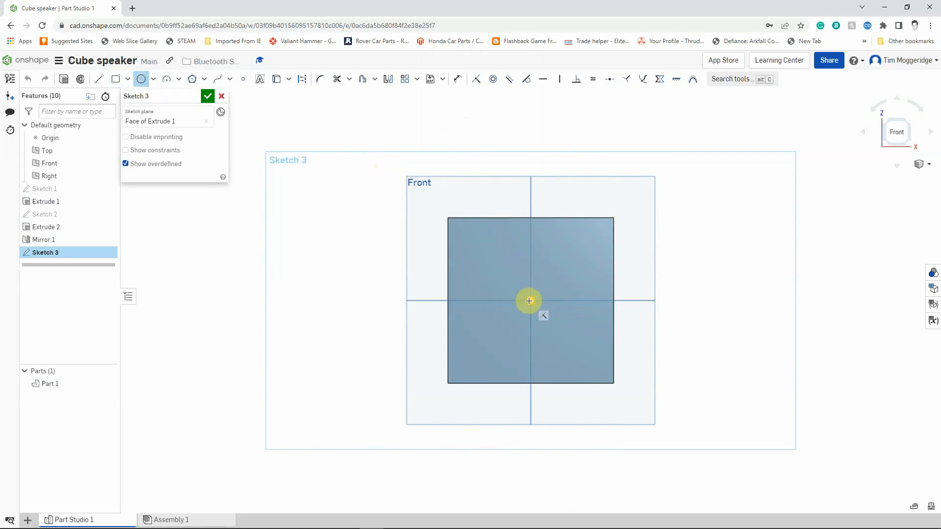
{"action": "left_click", "coordinate": [530, 300]}
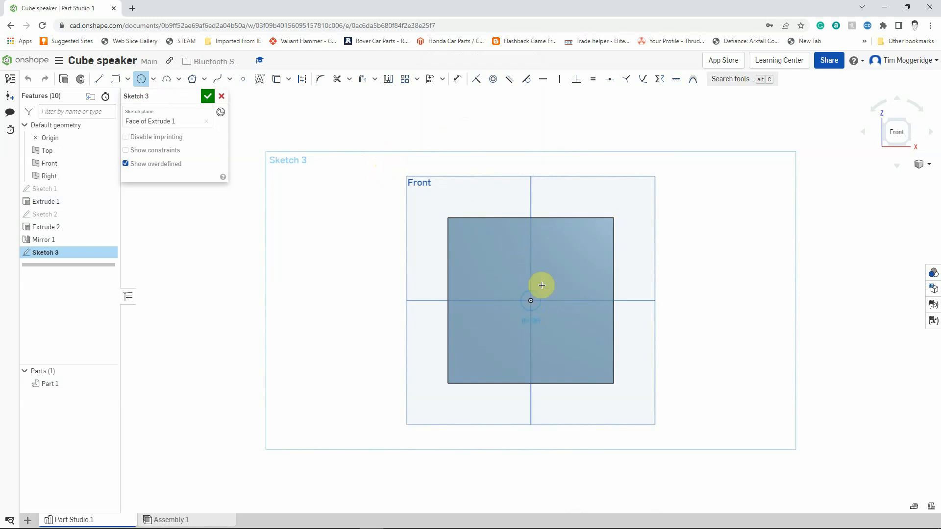
{"action": "left_click", "coordinate": [571, 251]}
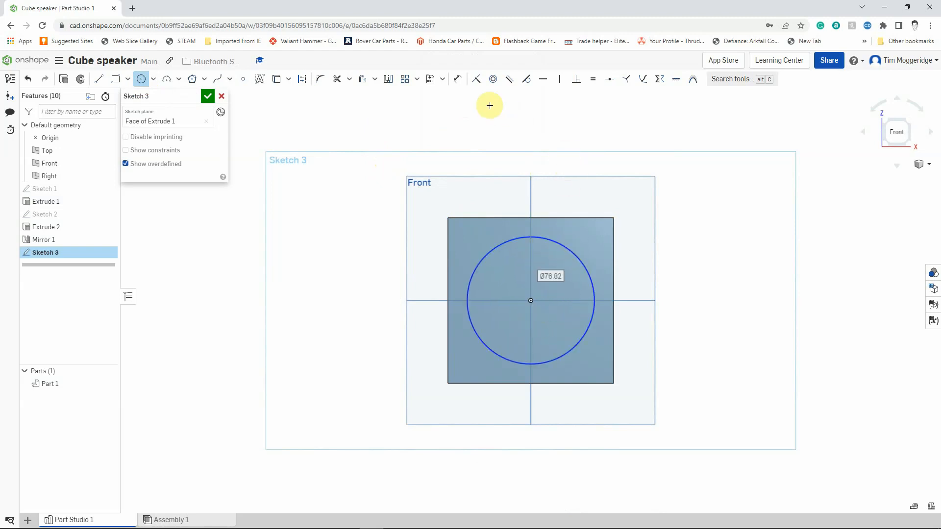
Step: Dimension the circle's diameter on the front face and set it to 67 mm
{"action": "left_click", "coordinate": [457, 79]}
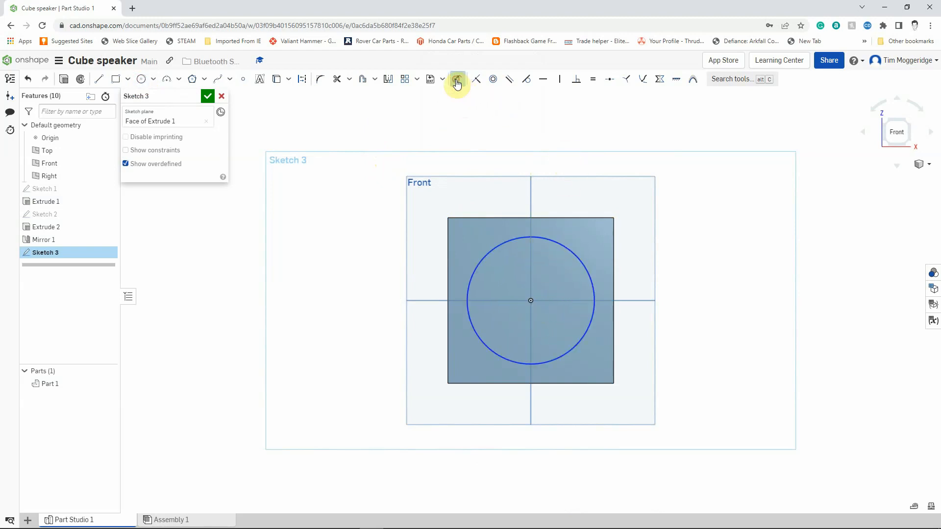
{"action": "left_click", "coordinate": [574, 254]}
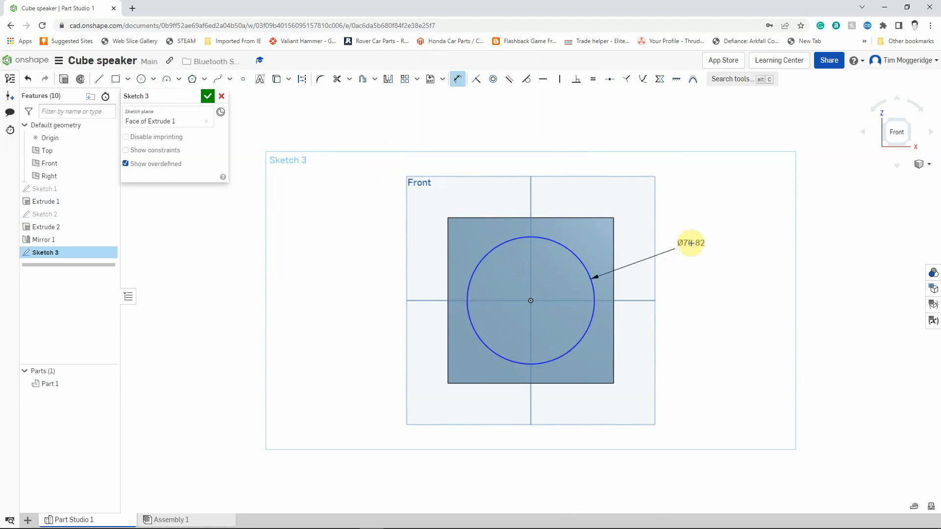
{"action": "left_click", "coordinate": [649, 243]}
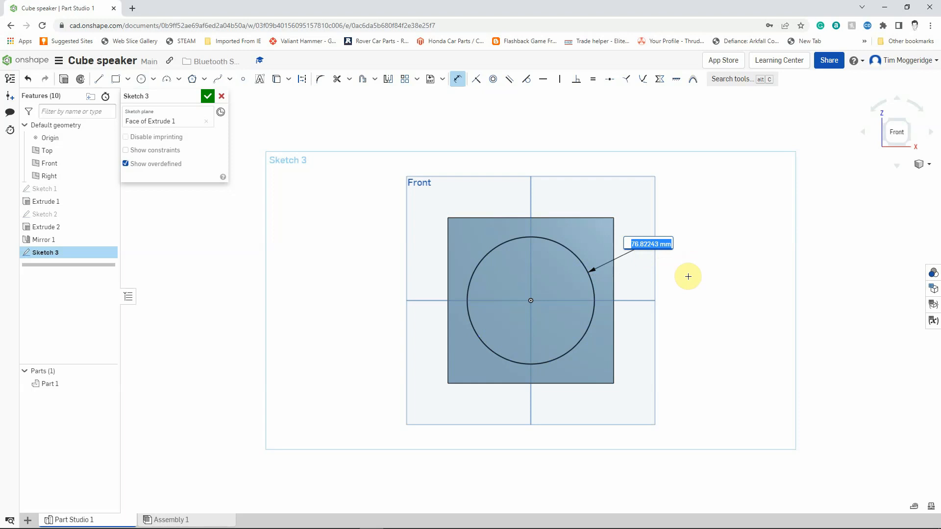
{"action": "type", "text": "67"}
{"action": "key", "text": "Return"}
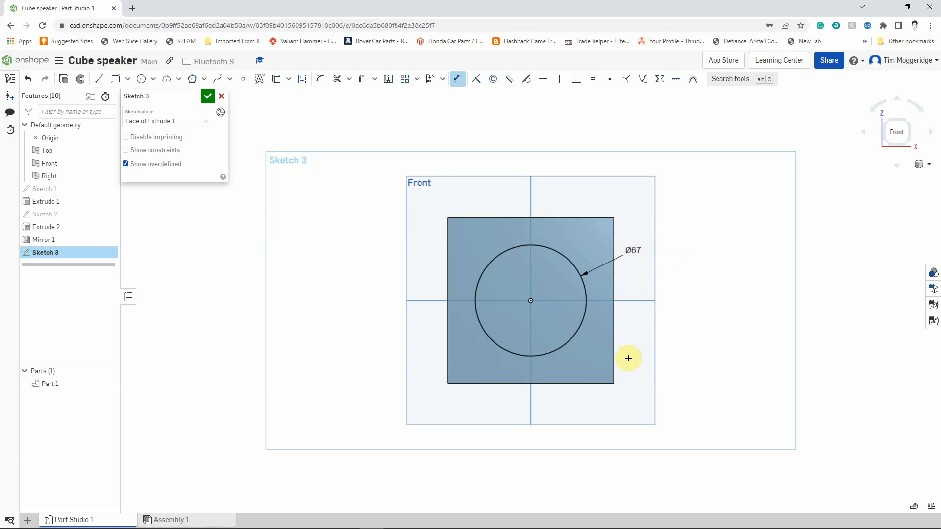
Step: Extrude the 67 mm circle as a Remove operation with end type Through all, cutting through the box's front and back walls
{"action": "mouse_move", "coordinate": [701, 345]}
{"action": "right_mouse_down"}
{"action": "mouse_move", "coordinate": [691, 343]}
{"action": "mouse_move", "coordinate": [676, 365]}
{"action": "mouse_move", "coordinate": [687, 357]}
{"action": "right_mouse_up"}
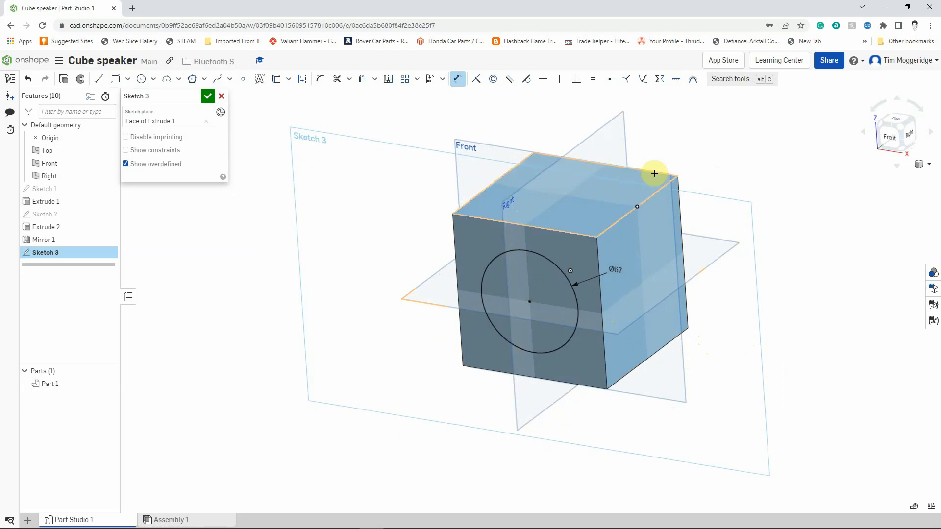
{"action": "left_click", "coordinate": [64, 80]}
{"action": "key", "text": "shift+e"}
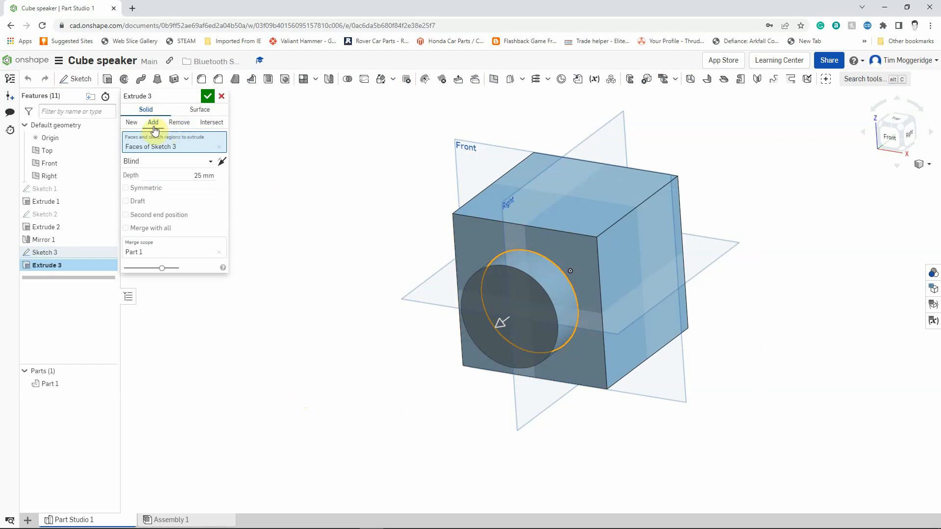
{"action": "left_click", "coordinate": [178, 122]}
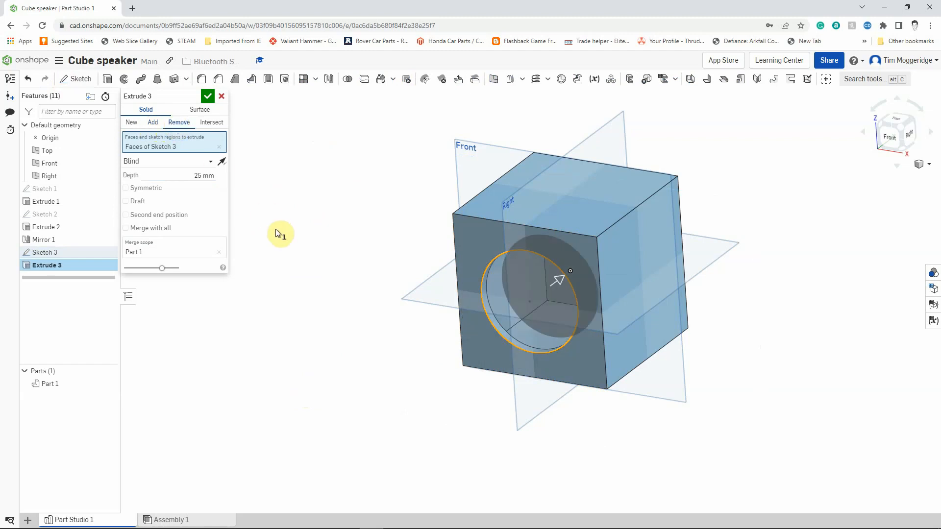
{"action": "right_click_drag", "start_coordinate": [275, 229], "coordinate": [251, 219]}
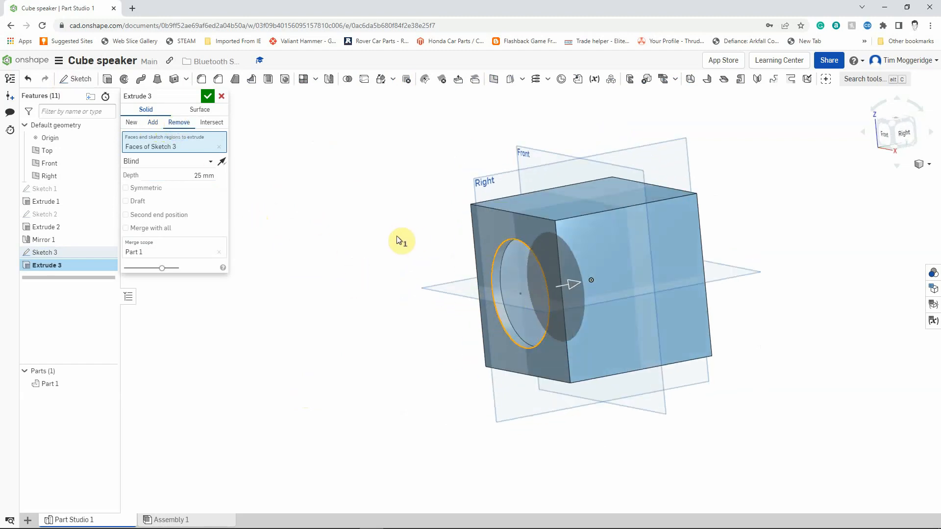
{"action": "left_click", "coordinate": [197, 175]}
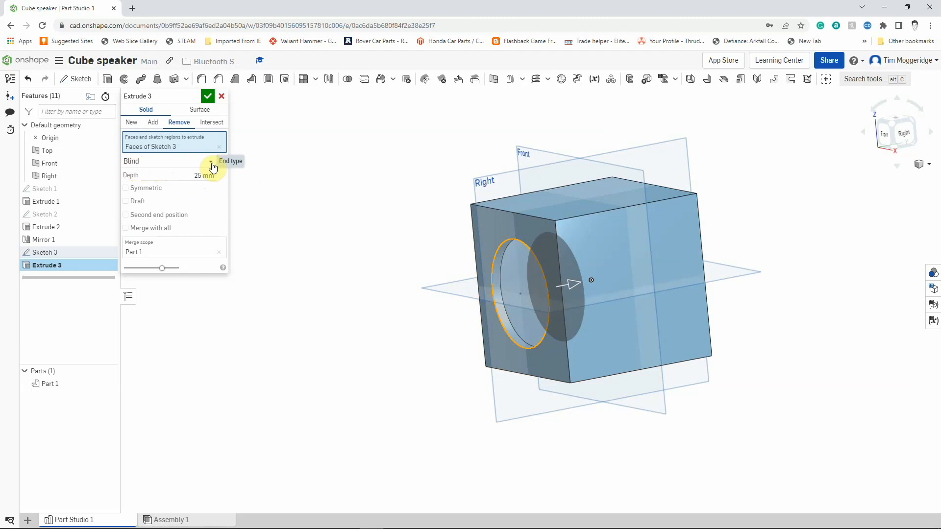
{"action": "left_click", "coordinate": [197, 167]}
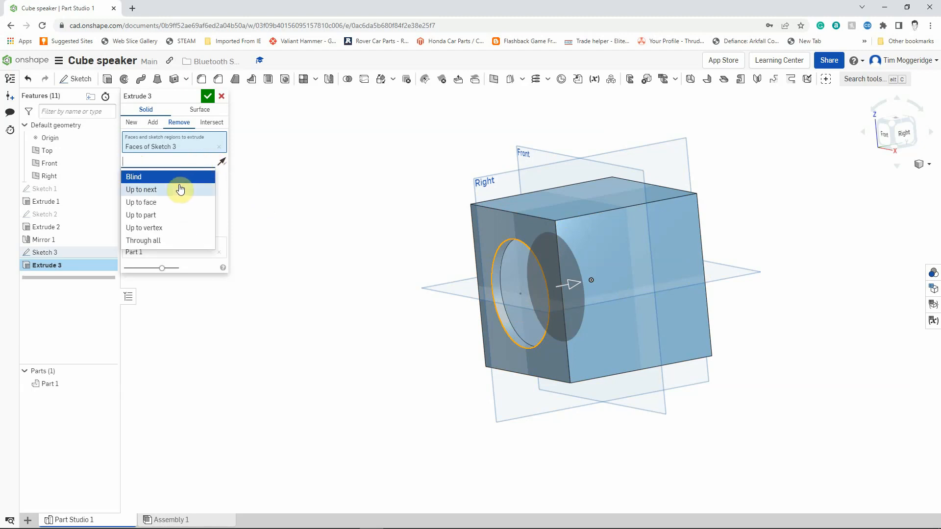
{"action": "left_click", "coordinate": [157, 242]}
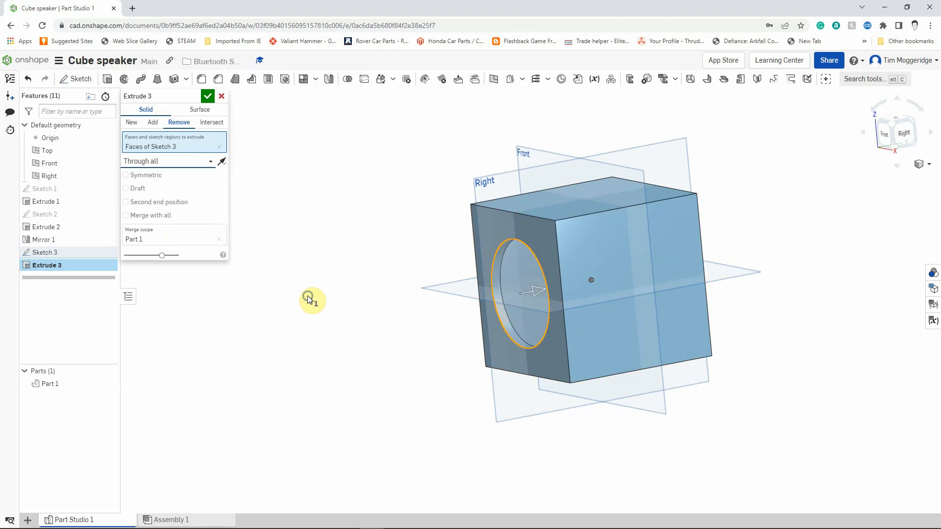
{"action": "right_click_drag", "start_coordinate": [309, 297], "coordinate": [342, 292]}
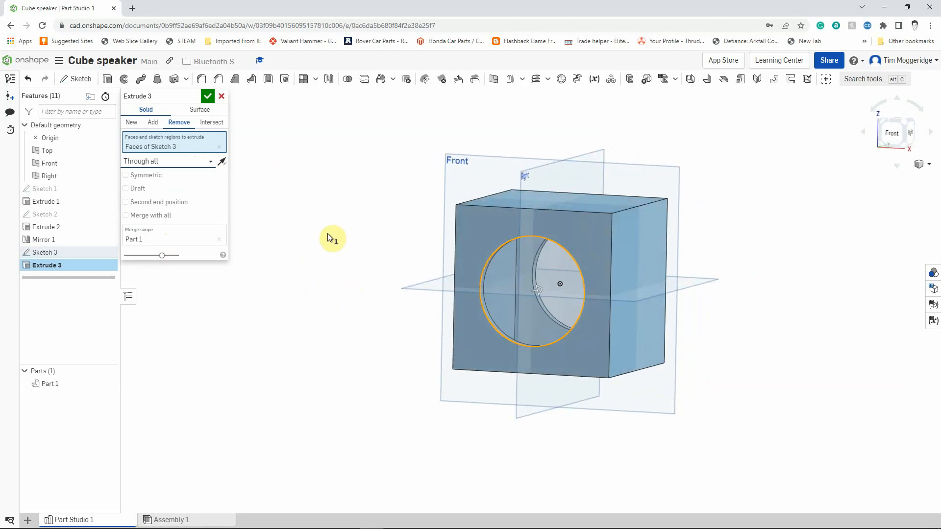
{"action": "mouse_move", "coordinate": [351, 256]}
{"action": "right_mouse_down"}
{"action": "mouse_move", "coordinate": [350, 267]}
{"action": "mouse_move", "coordinate": [354, 261]}
{"action": "mouse_move", "coordinate": [337, 249]}
{"action": "right_mouse_up"}
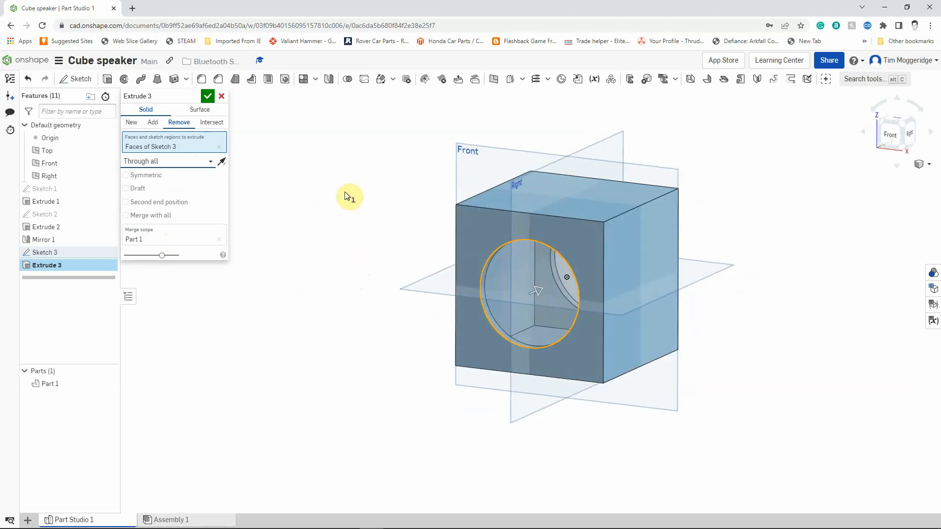
{"action": "left_click", "coordinate": [210, 97]}
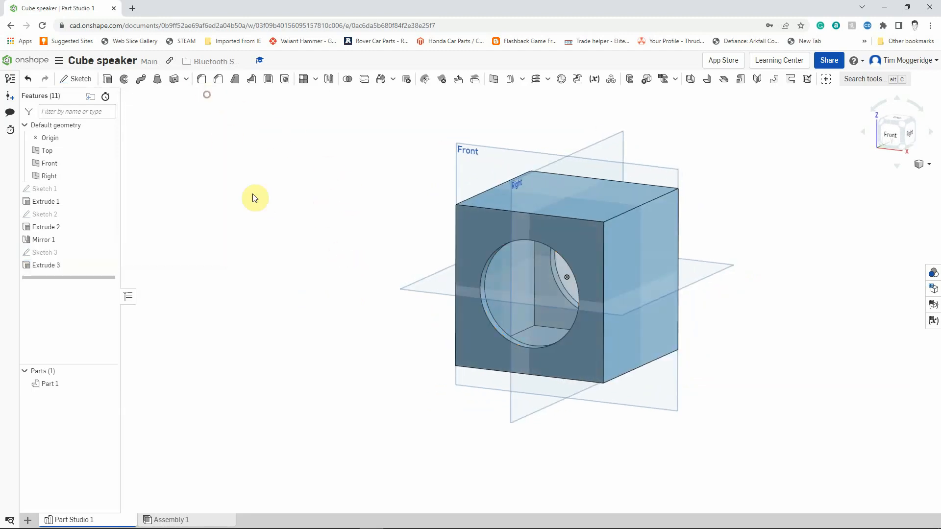
{"action": "right_click", "coordinate": [270, 227]}
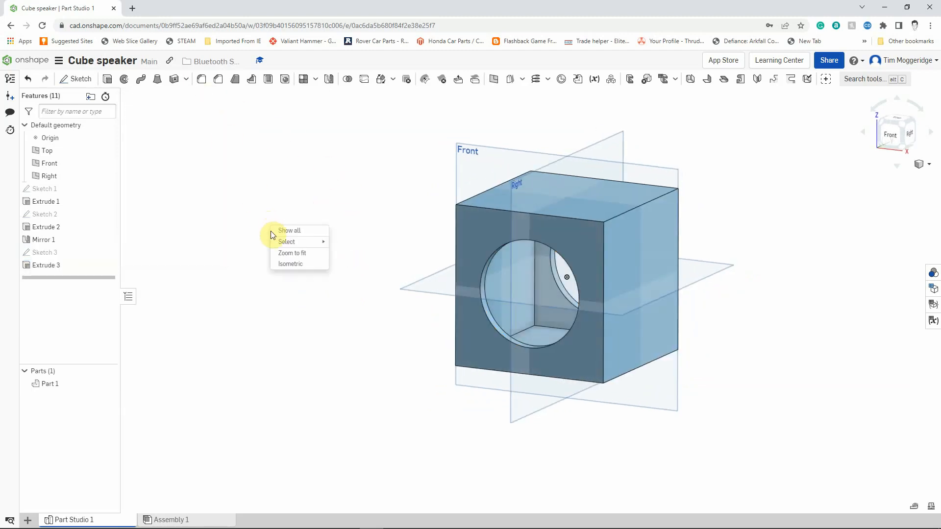
{"action": "left_click", "coordinate": [295, 264]}
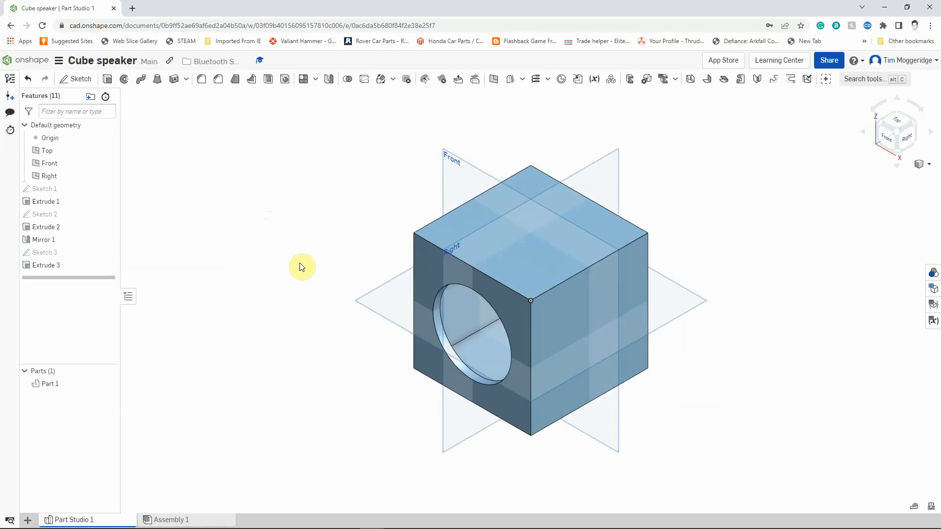
{"action": "right_click_drag", "start_coordinate": [298, 263], "coordinate": [317, 290]}
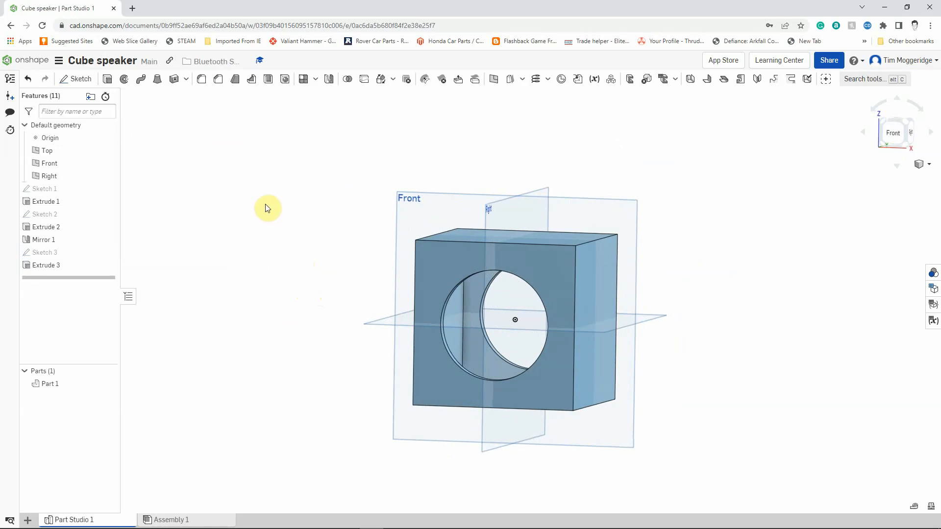
{"action": "right_click", "coordinate": [266, 205]}
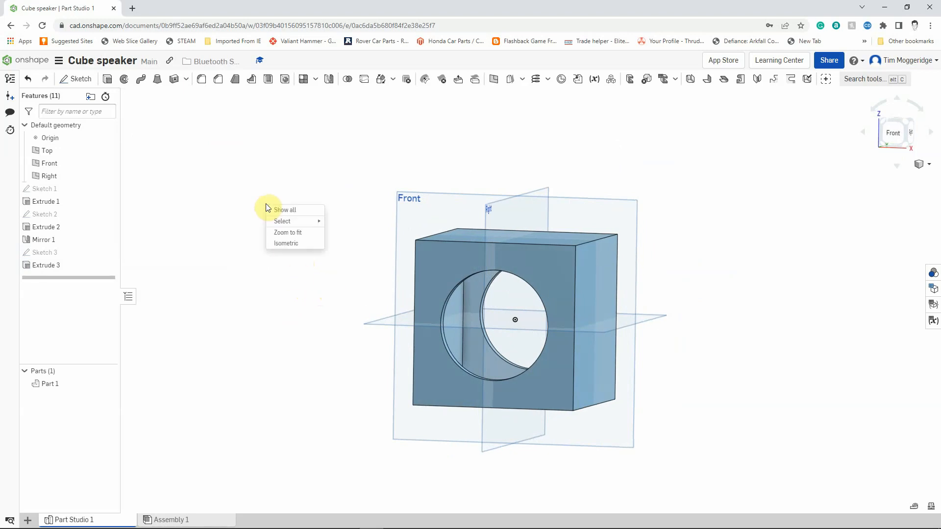
{"action": "left_click", "coordinate": [284, 243]}
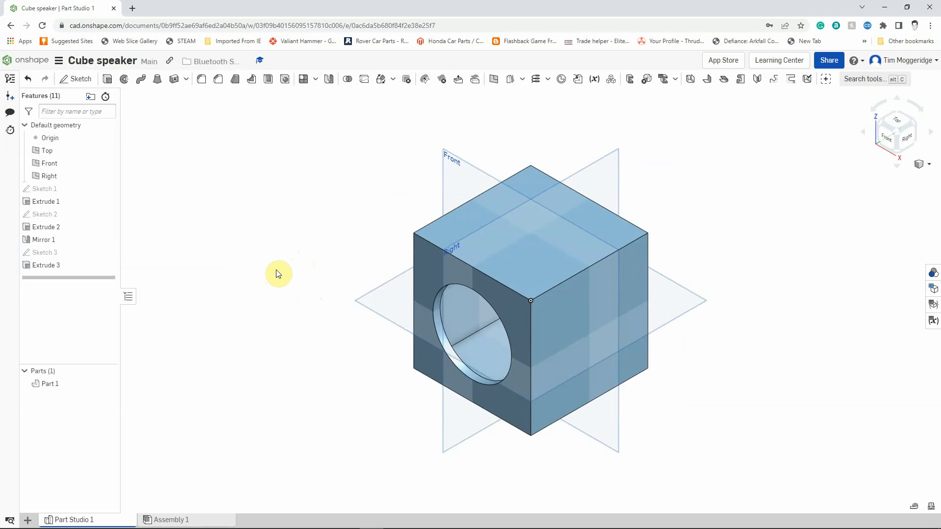
Step: Create a new drawing from a custom ISO template: A4, millimetres, first angle projection, with border and title block and no views
{"action": "left_click", "coordinate": [27, 521]}
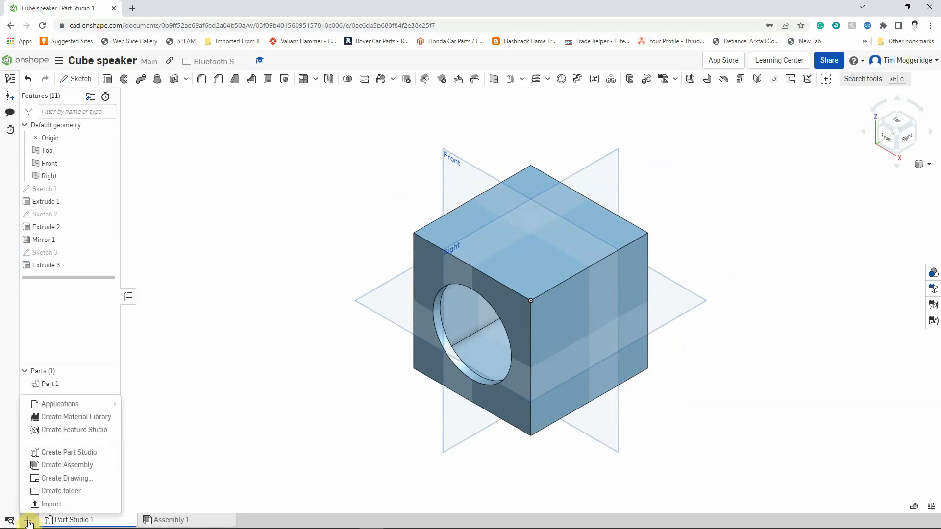
{"action": "left_click", "coordinate": [45, 479]}
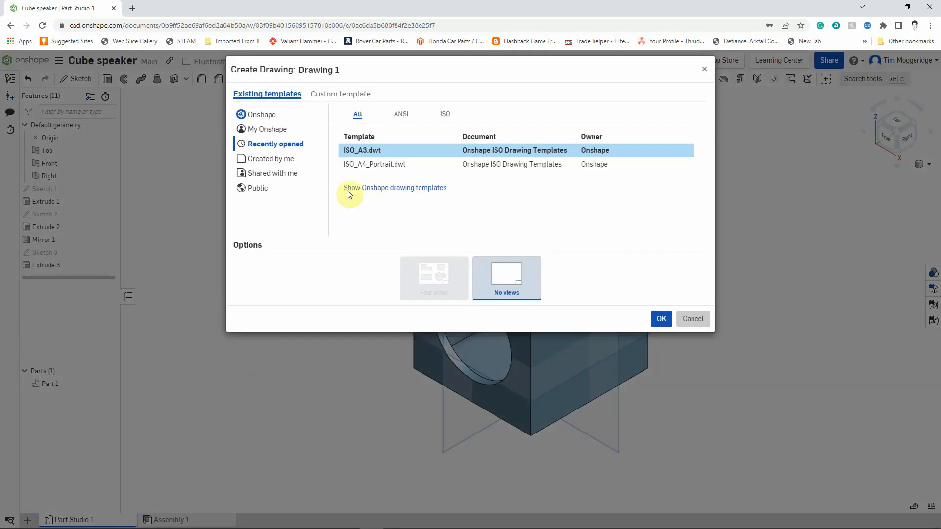
{"action": "left_click", "coordinate": [343, 95]}
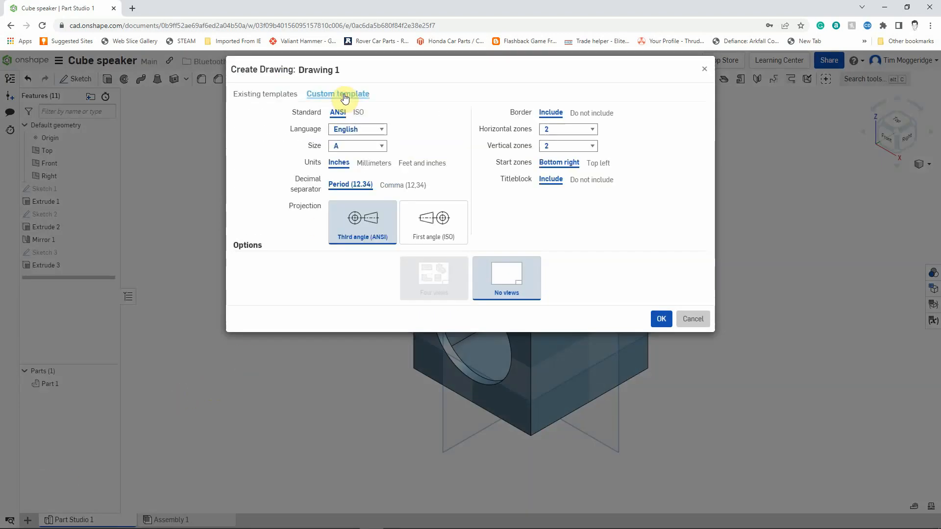
{"action": "left_click", "coordinate": [361, 112]}
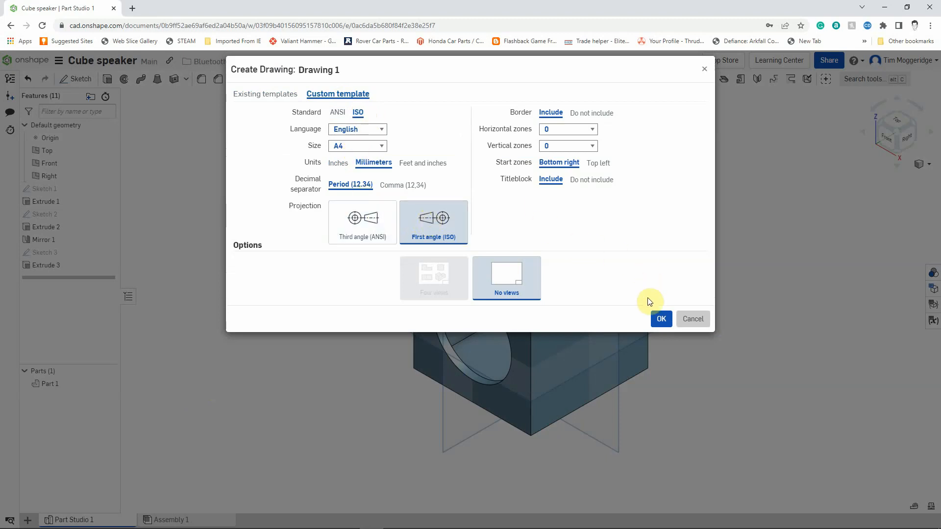
{"action": "left_click", "coordinate": [660, 321]}
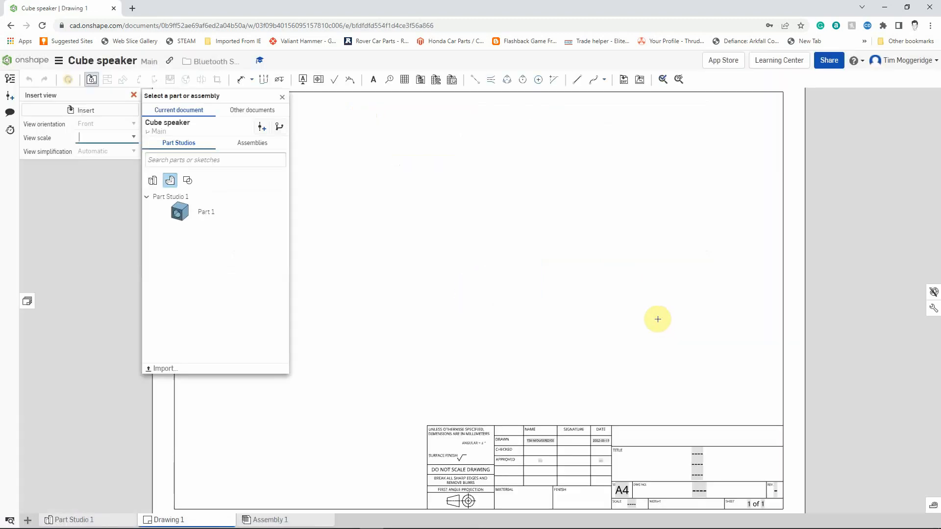
Step: Insert an isometric view of Part 1 at 1:1 scale and place it on the upper-left area of the sheet
{"action": "left_click", "coordinate": [188, 213]}
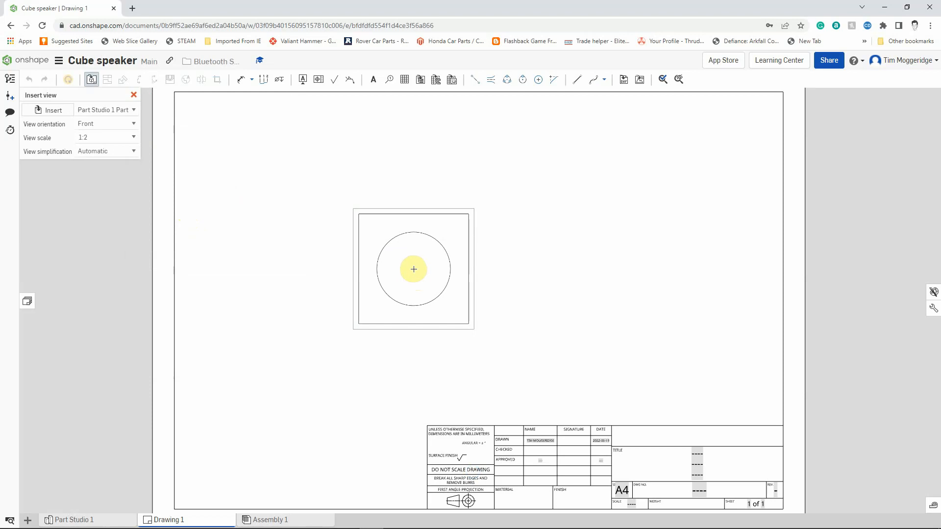
{"action": "left_click", "coordinate": [420, 263]}
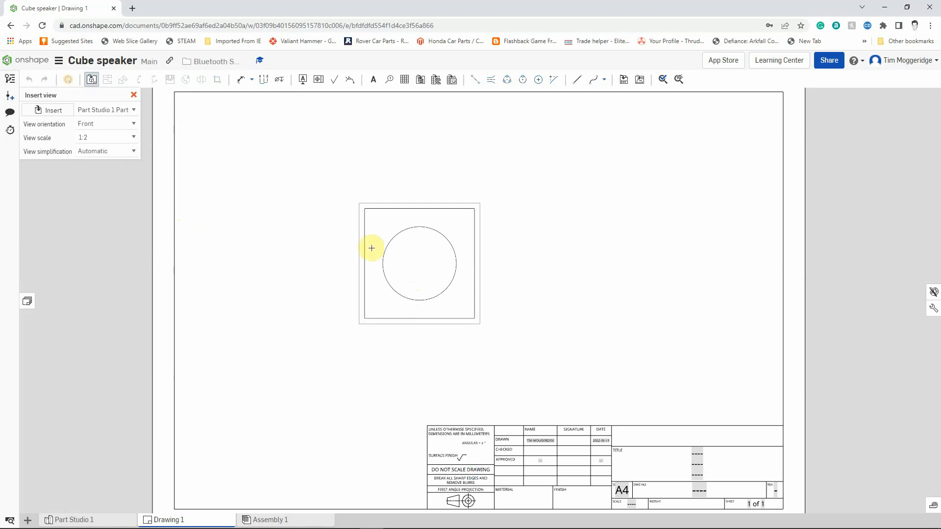
{"action": "left_click", "coordinate": [134, 123]}
{"action": "left_click", "coordinate": [106, 192]}
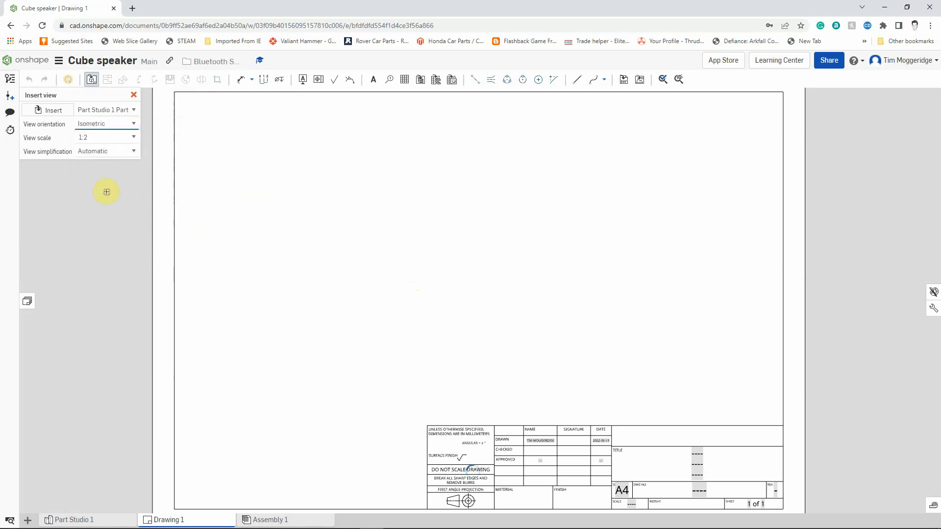
{"action": "left_click", "coordinate": [133, 137]}
{"action": "scroll", "coordinate": [135, 160], "scroll_direction": "up", "scroll_amount": 1}
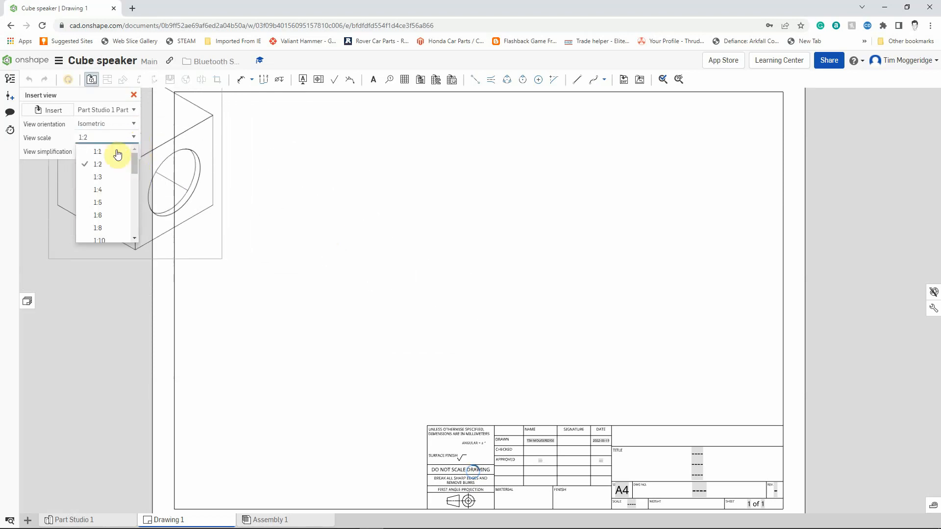
{"action": "left_click", "coordinate": [117, 151]}
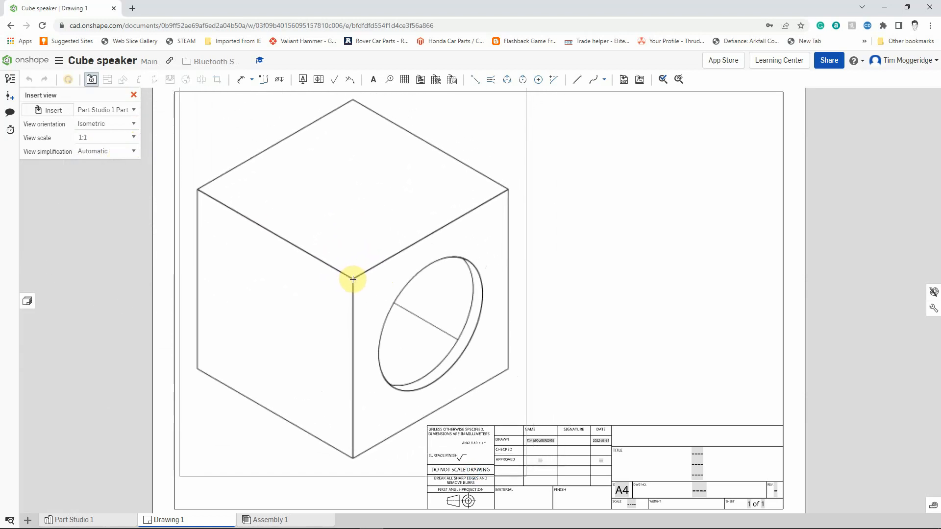
{"action": "left_click", "coordinate": [353, 280]}
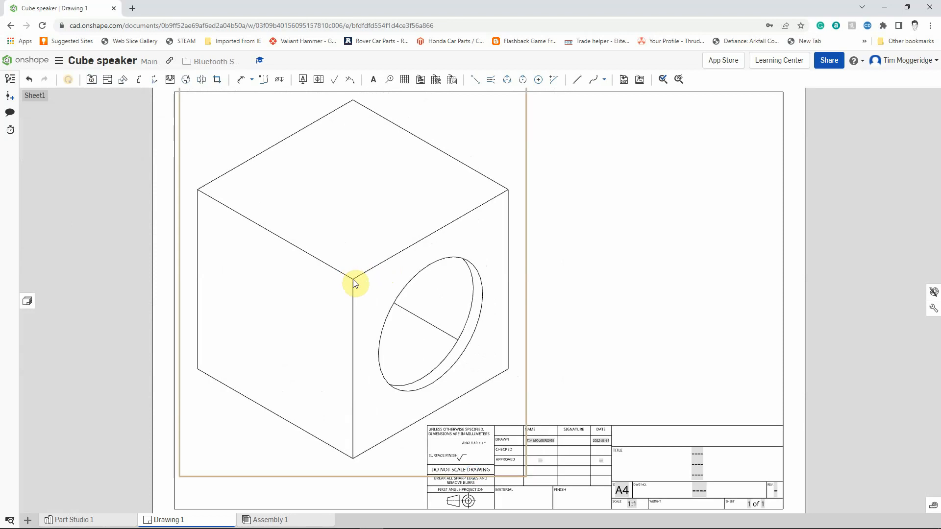